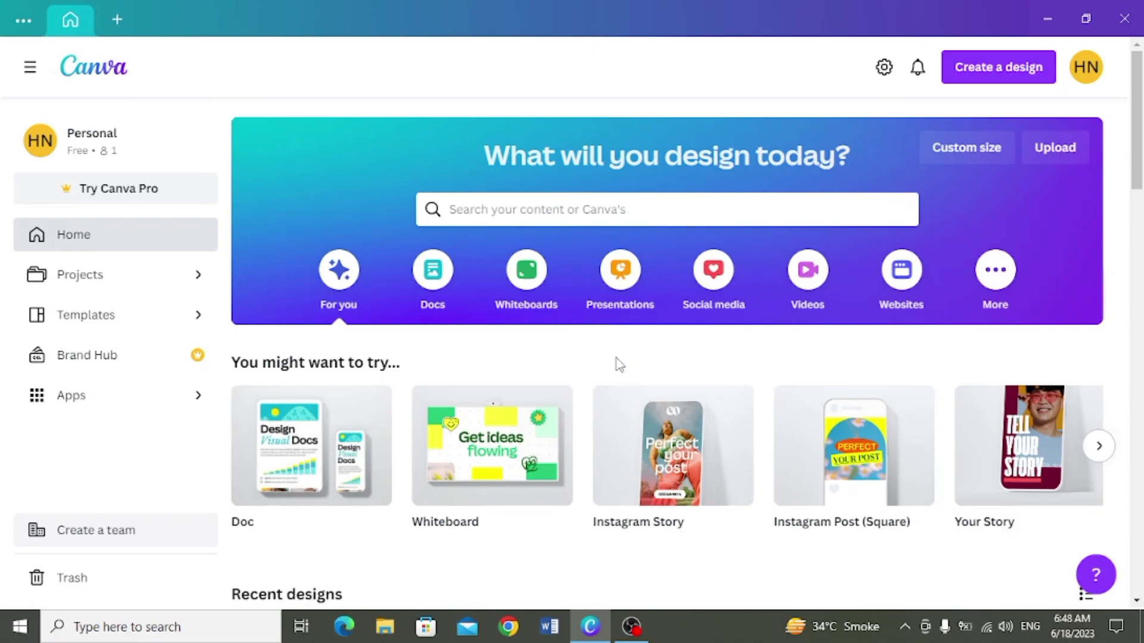
# Step: Create a new blank 16:9 presentation
pyautogui.click(1024, 66)
pyautogui.scroll(-5, 1053, 190)
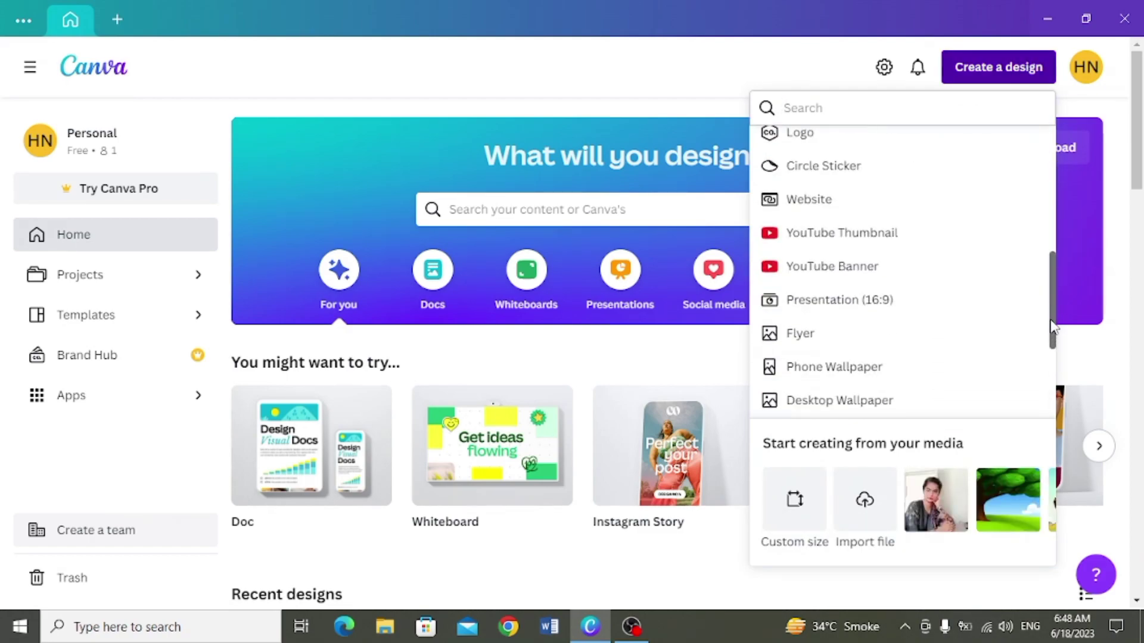
pyautogui.click(932, 295)
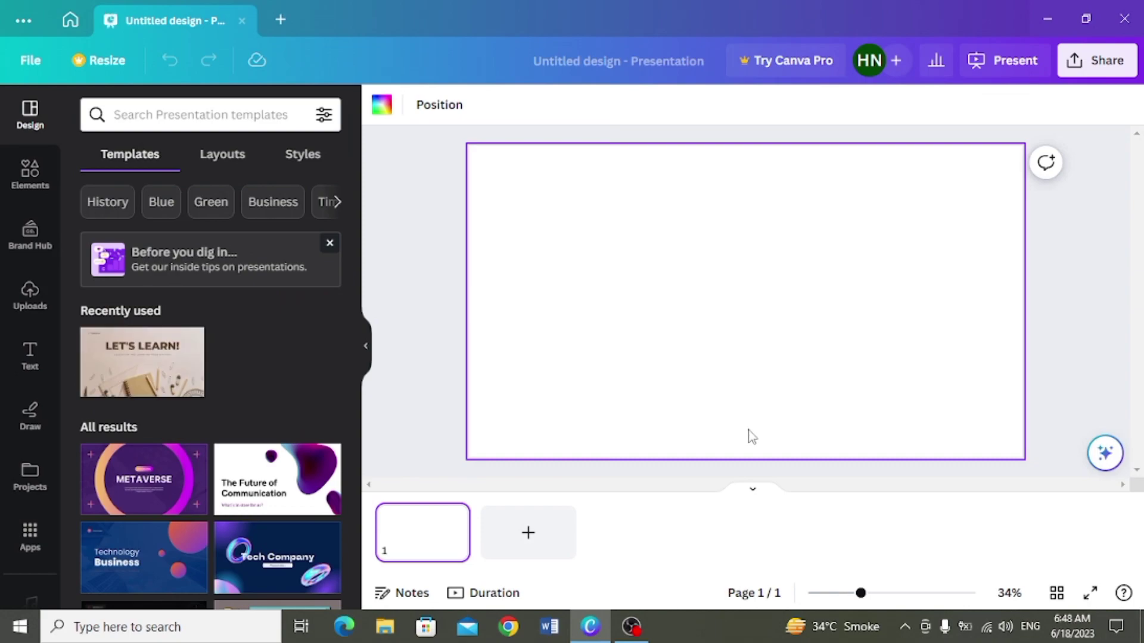
# Step: Search Canva's Apps panel for 'did'
pyautogui.click(28, 545)
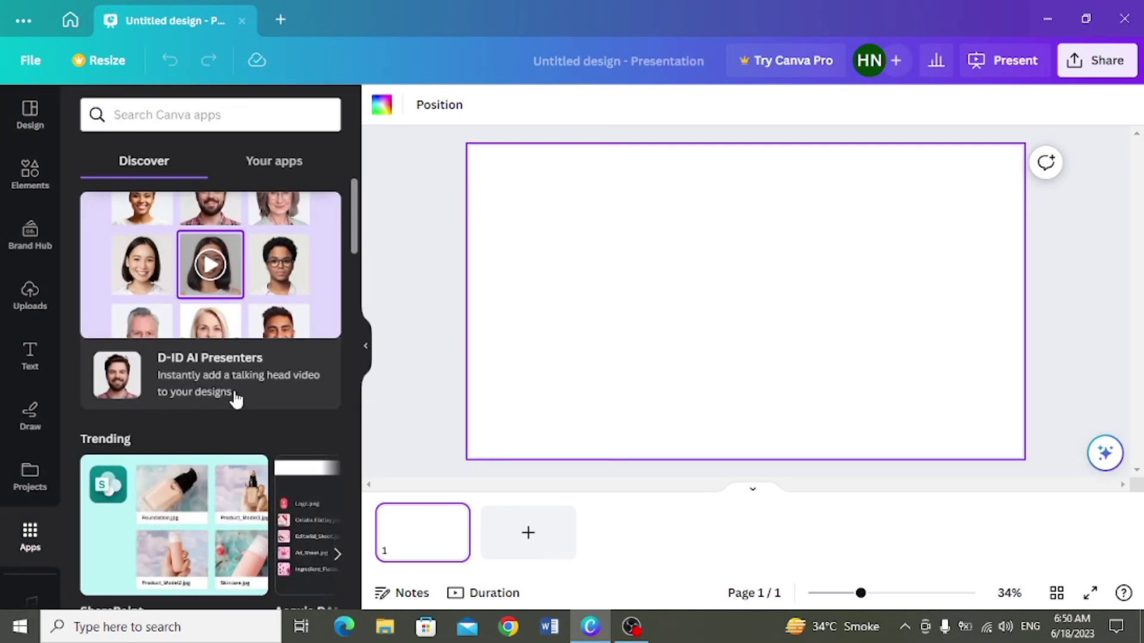
pyautogui.click(290, 126)
pyautogui.write('did')
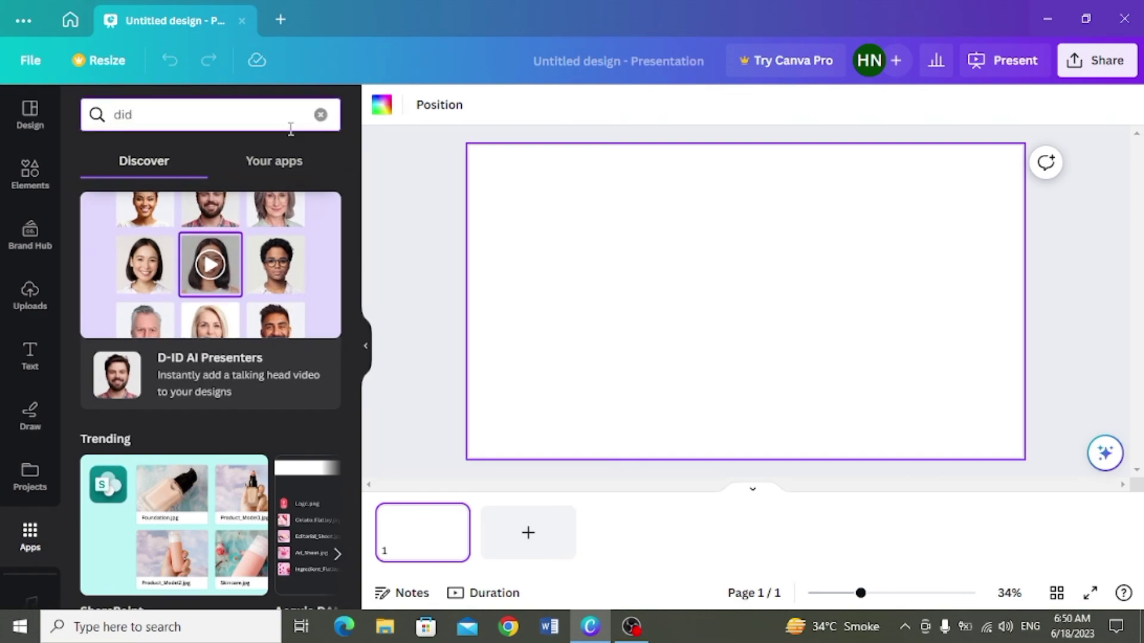
pyautogui.press('Return')
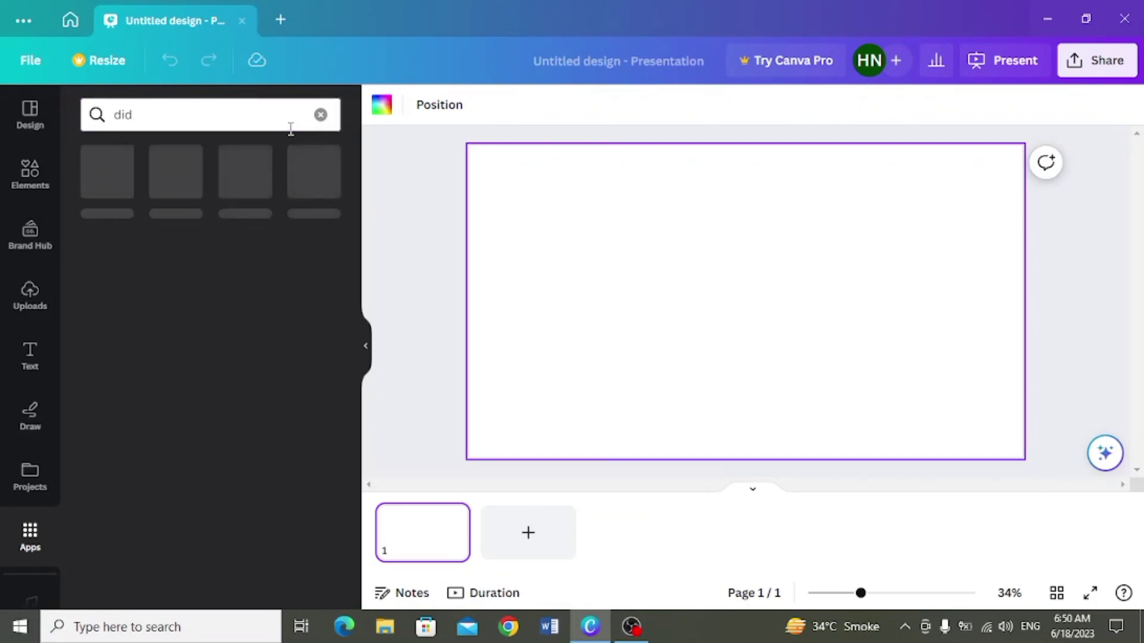
# Step: Open the D-ID AI Presenters app and submit an e-mail for a new account
pyautogui.click(104, 172)
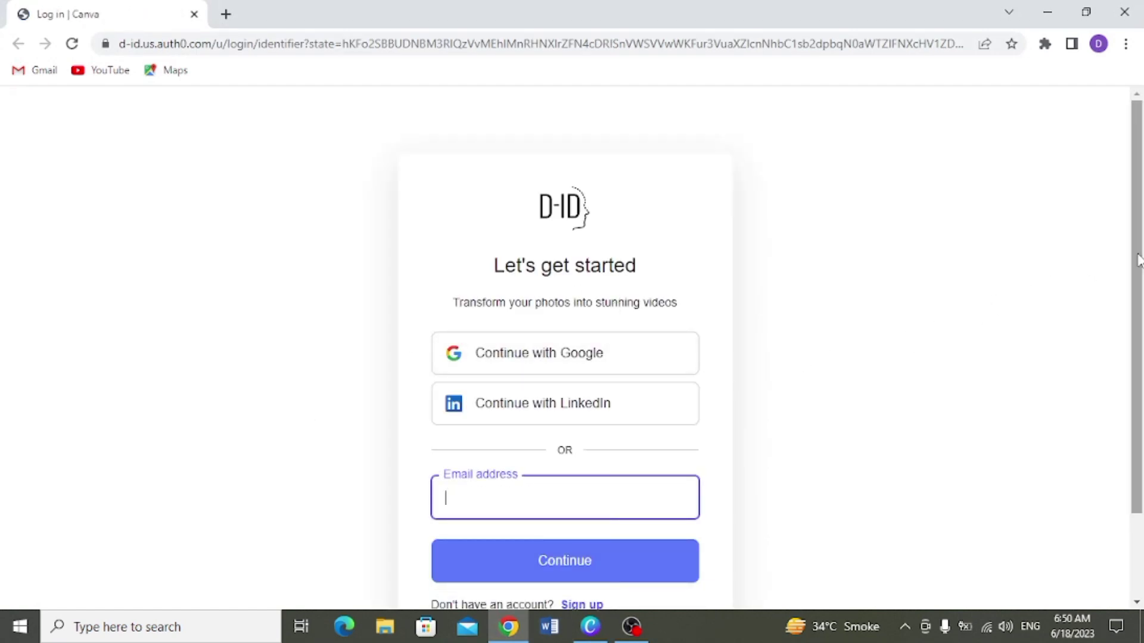
pyautogui.moveTo(1138, 262); pyautogui.dragTo(1138, 288)
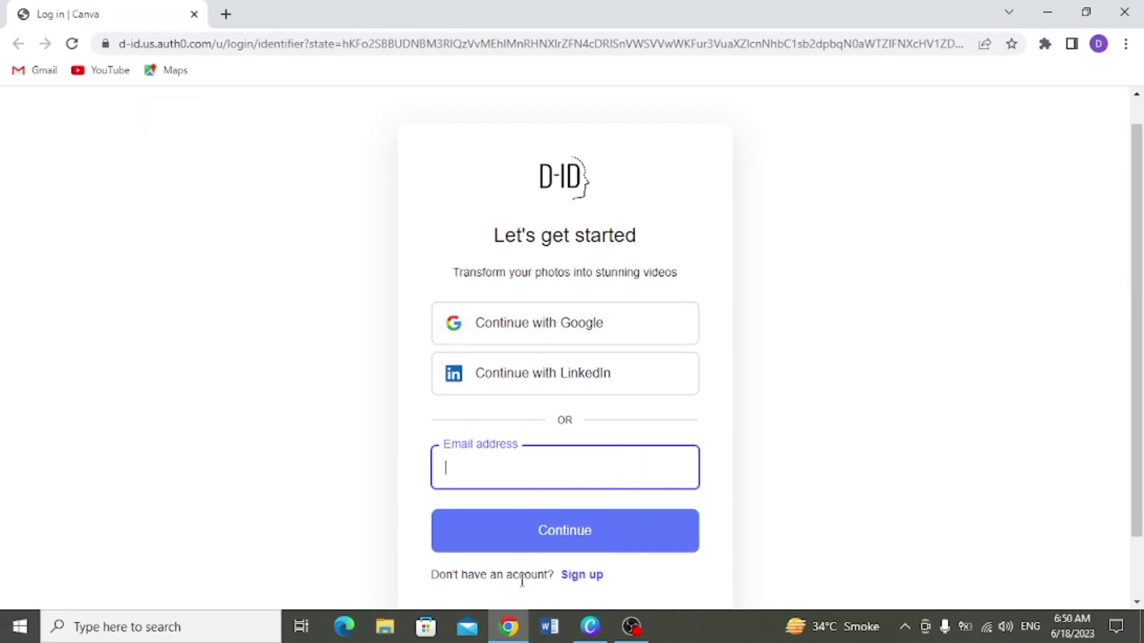
pyautogui.click(582, 575)
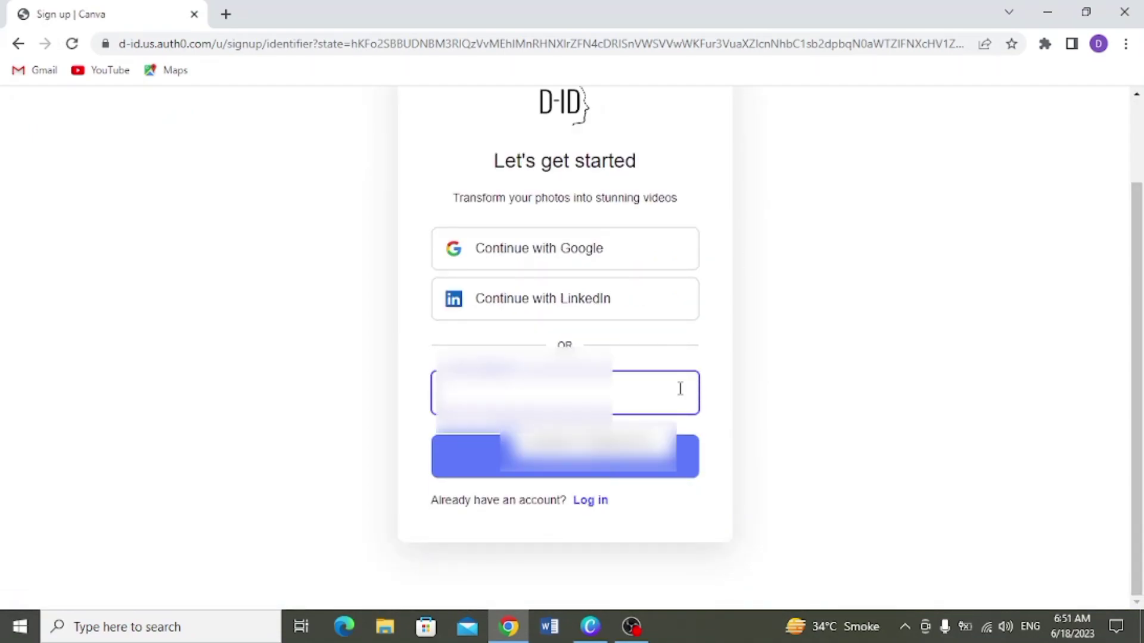
pyautogui.click(571, 456)
# Step: Set an account password meeting all requirements, finish sign-up and return to Canva
pyautogui.click(570, 439)
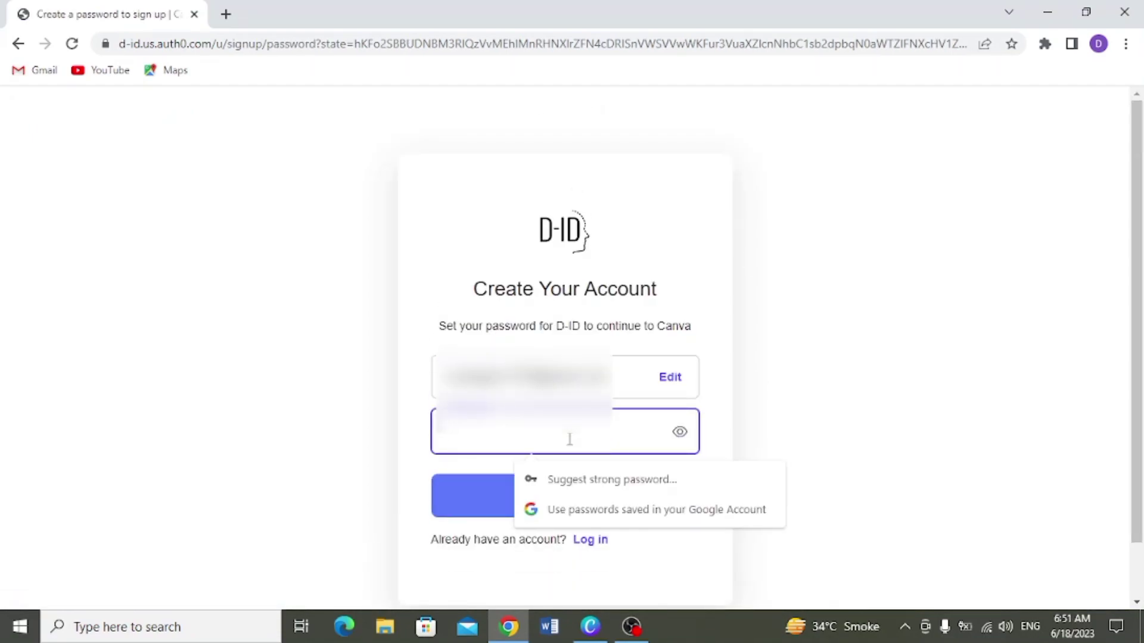
pyautogui.hotkey('ctrl', 'v')
pyautogui.write('1@')
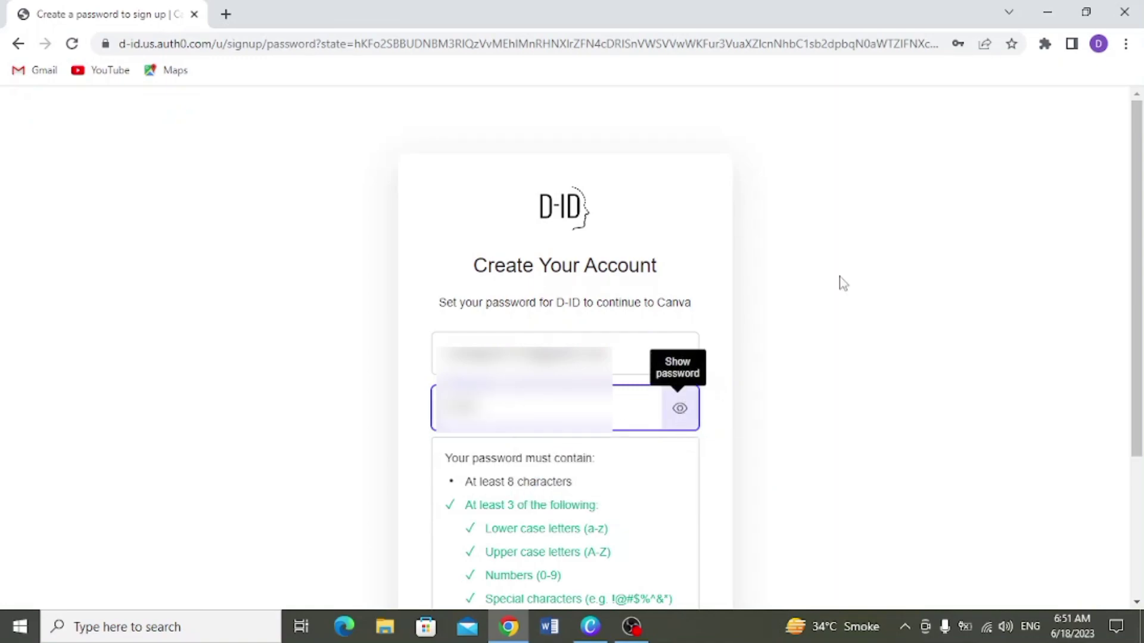
pyautogui.scroll(-3, 1122, 298)
pyautogui.click(579, 466)
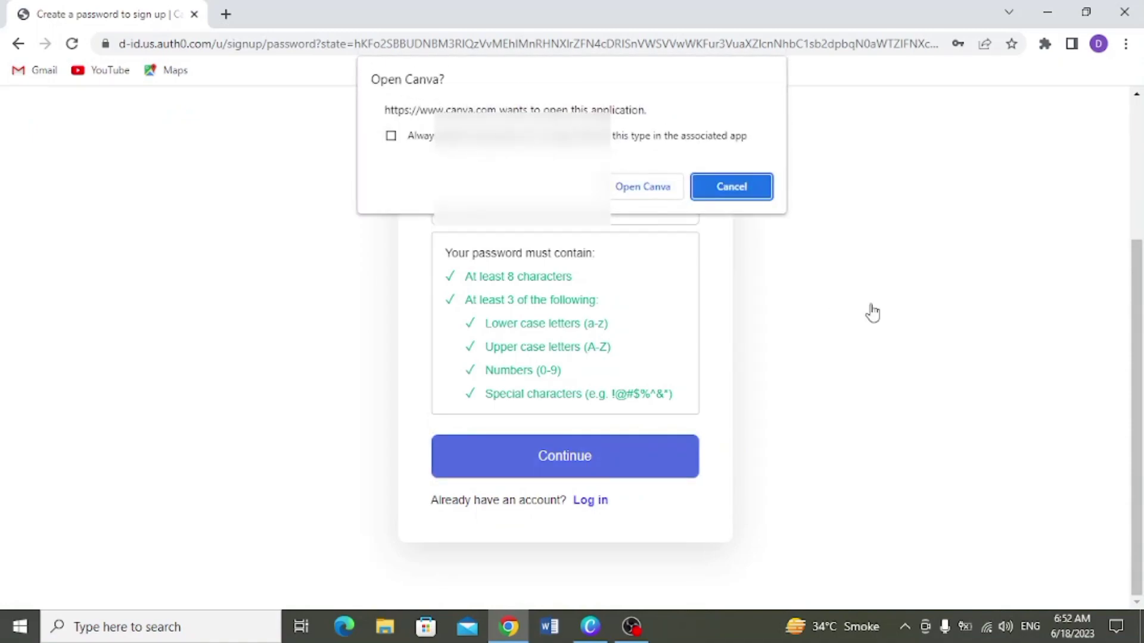
pyautogui.click(669, 196)
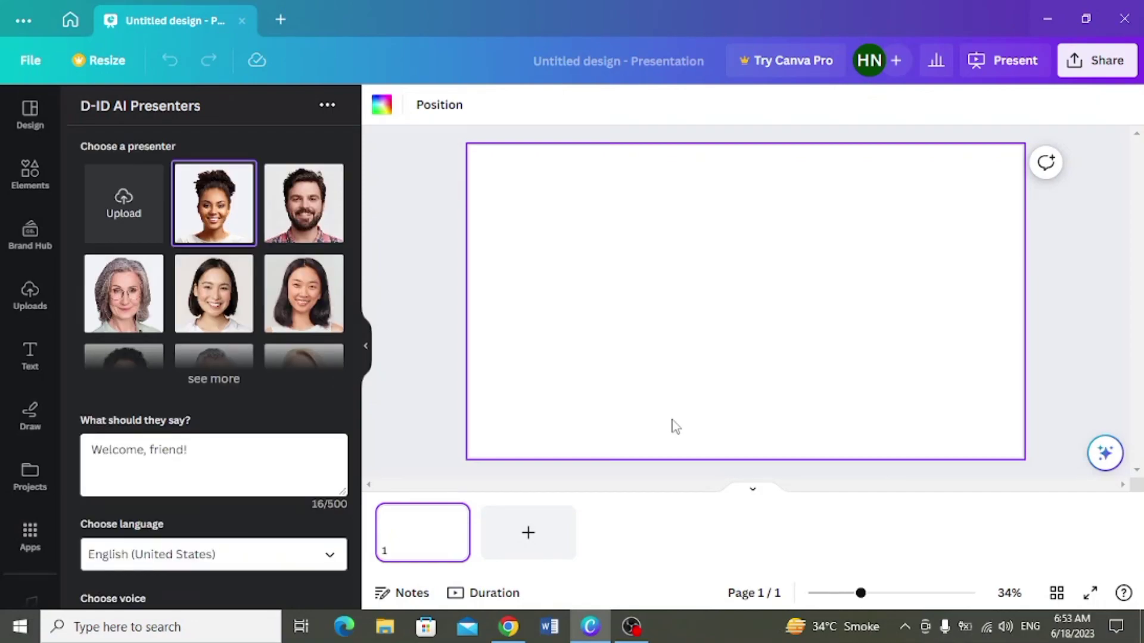
# Step: Choose the long-haired young woman as the D-ID presenter
pyautogui.scroll(-5, 345, 322)
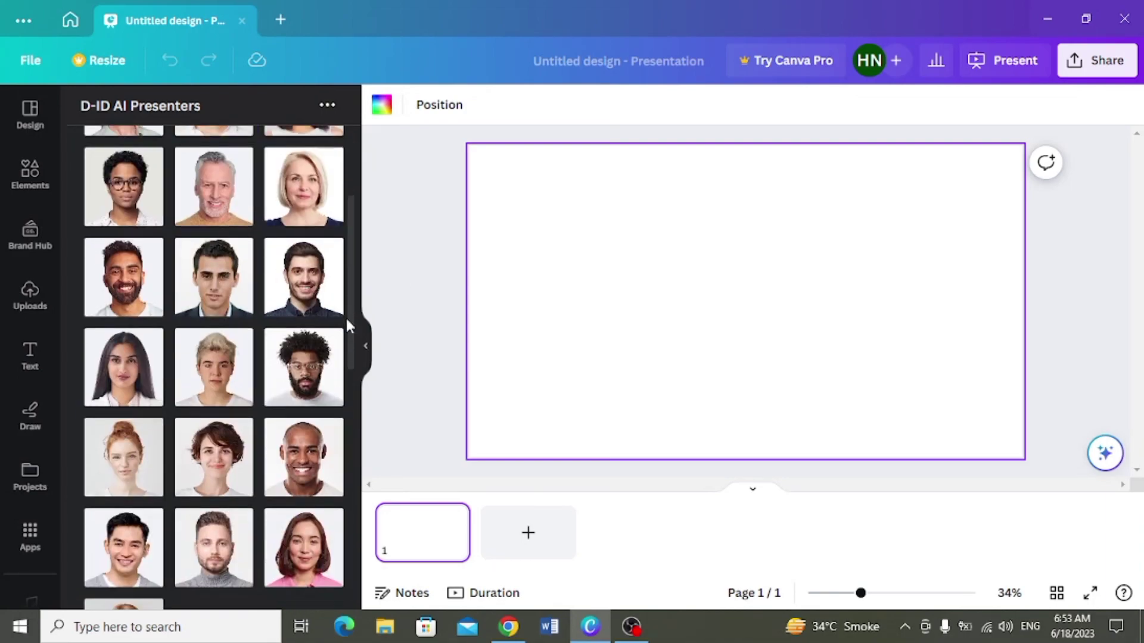
pyautogui.scroll(10, 344, 356)
pyautogui.scroll(-1, 342, 256)
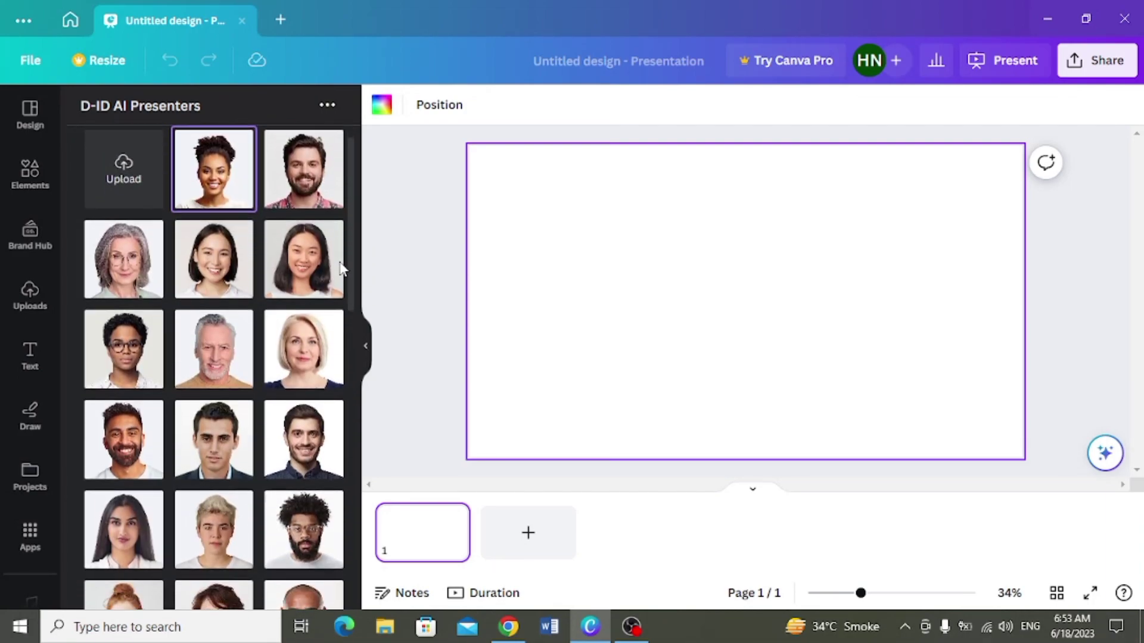
pyautogui.click(343, 277)
# Step: Rewrite the script to welcome viewers to "Explore the Learning" and ask for likes
pyautogui.scroll(-10, 339, 375)
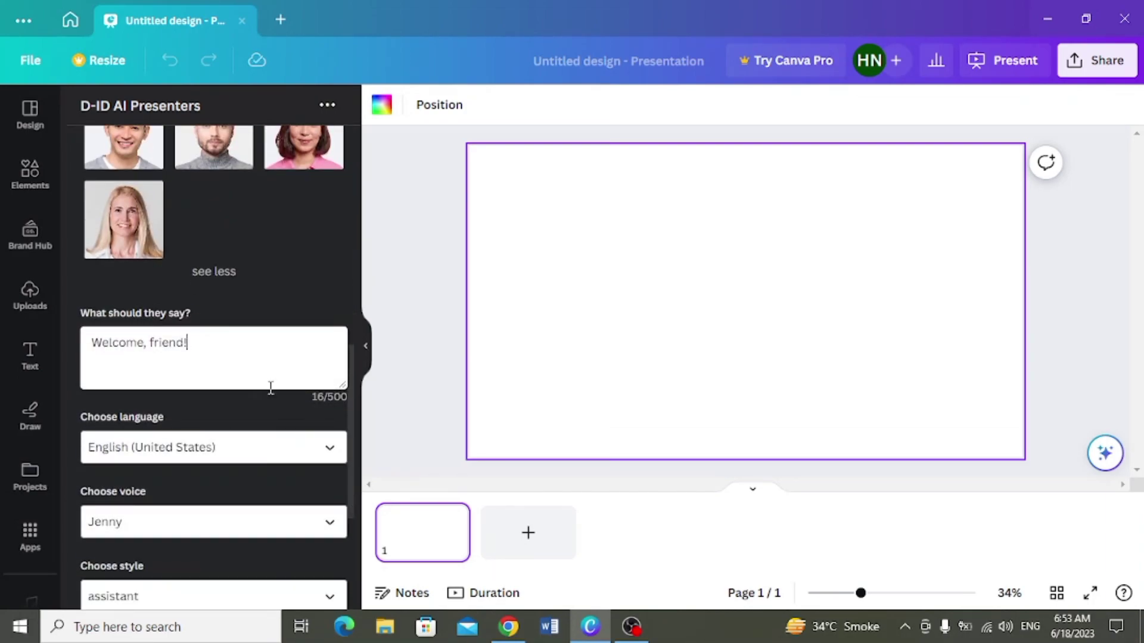
pyautogui.press('BackSpace')
pyautogui.press('BackSpace')
pyautogui.press('BackSpace')
pyautogui.press('BackSpace')
pyautogui.press('BackSpace')
pyautogui.press('BackSpace')
pyautogui.press('BackSpace')
pyautogui.write('to the channel "Explore the Learning". Hope you all\'ll bw fine.')
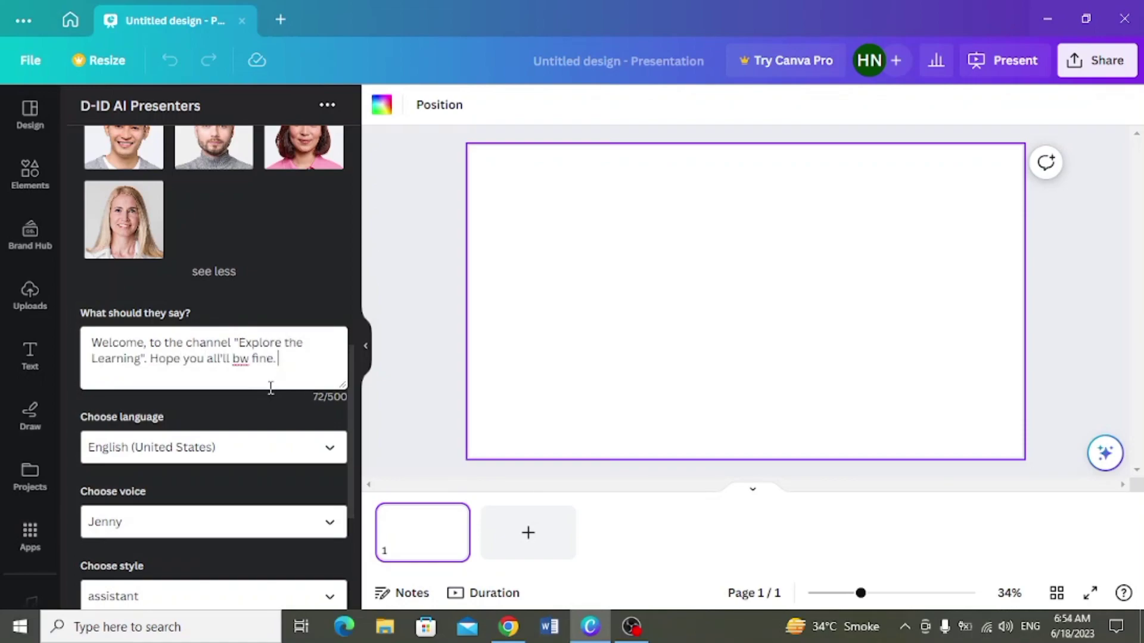
pyautogui.write(' Lets create an AI based video using magical canva tools.')
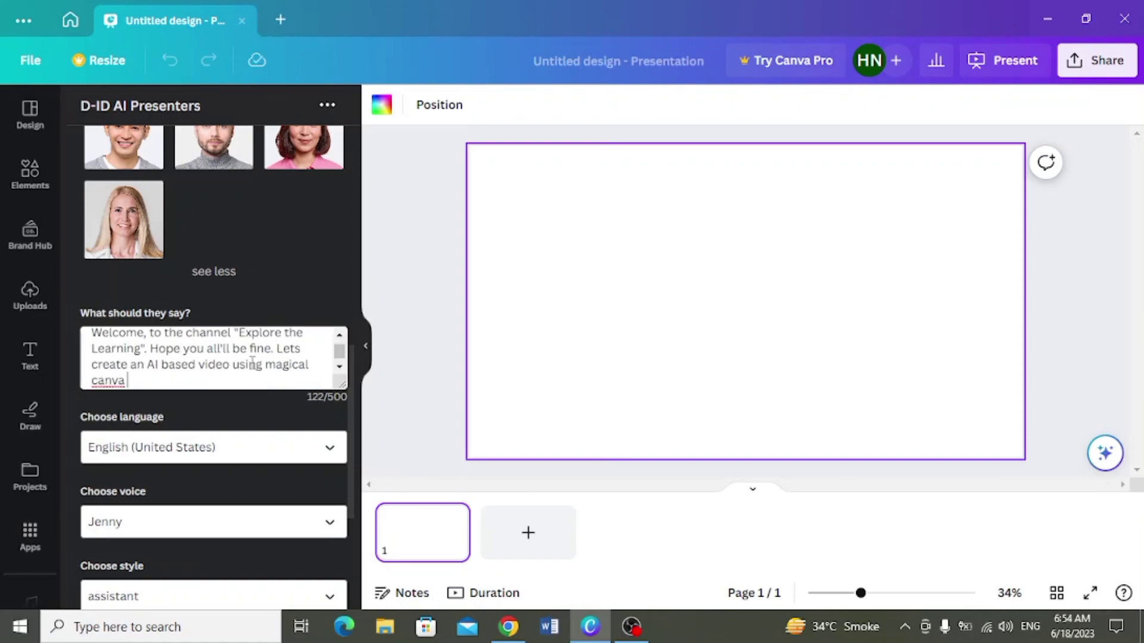
pyautogui.press('Return')
pyautogui.write("Don't forget to hit the like button if you like the video")
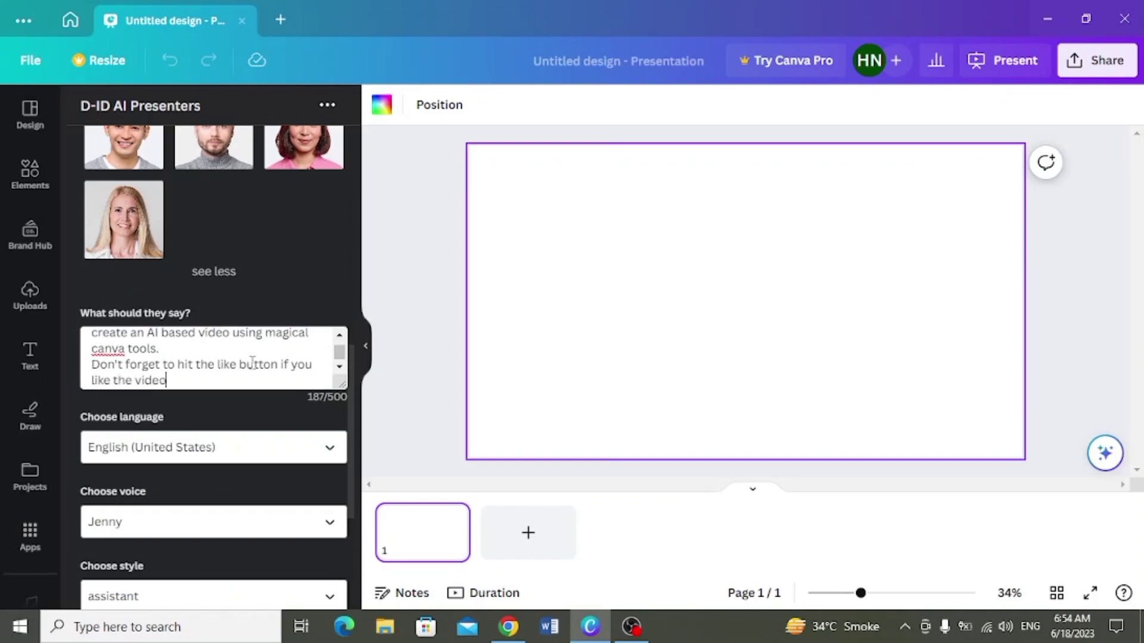
# Step: Keep Jenny as the presenter's voice
pyautogui.click(328, 526)
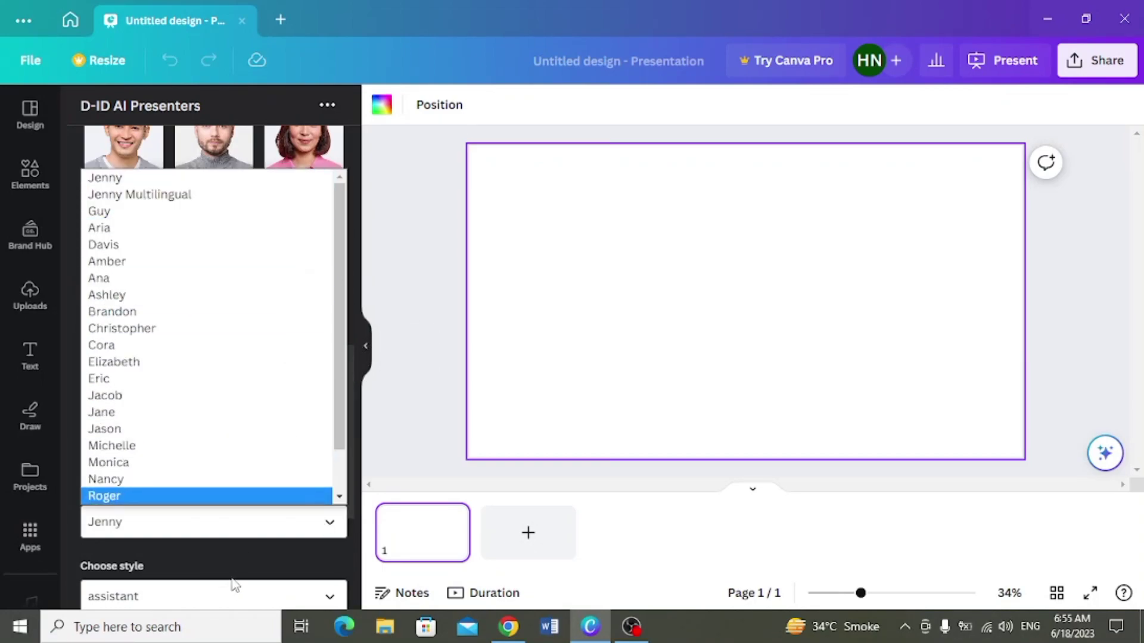
pyautogui.click(179, 182)
pyautogui.scroll(-2, 350, 444)
pyautogui.click(331, 495)
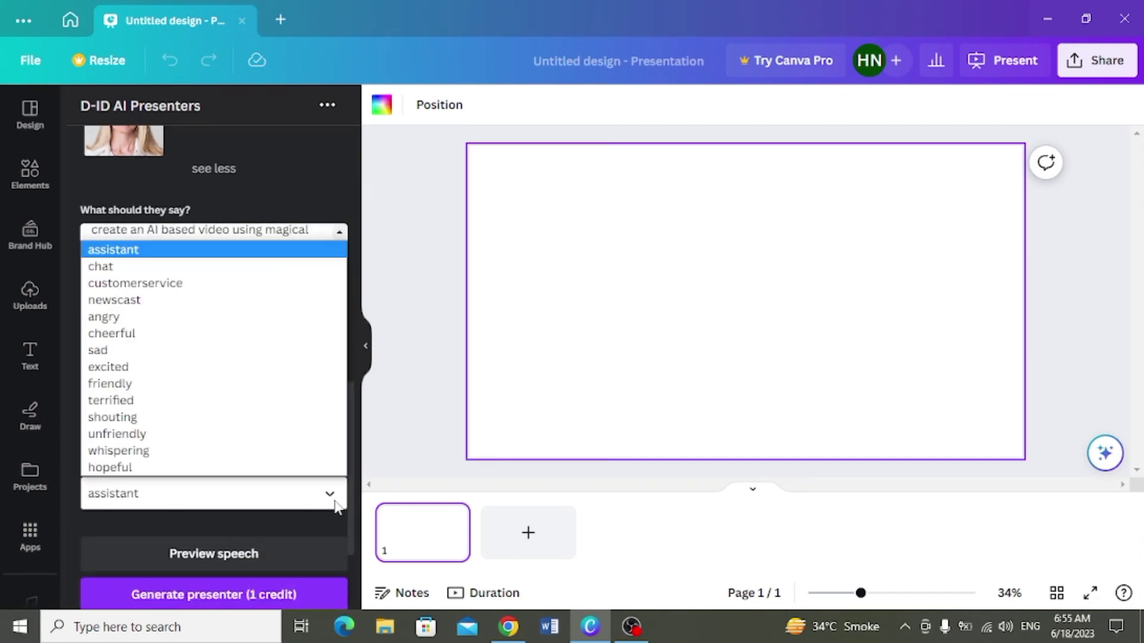
# Step: Set the speaking style to friendly and generate the presenter video for 1 credit
pyautogui.click(201, 387)
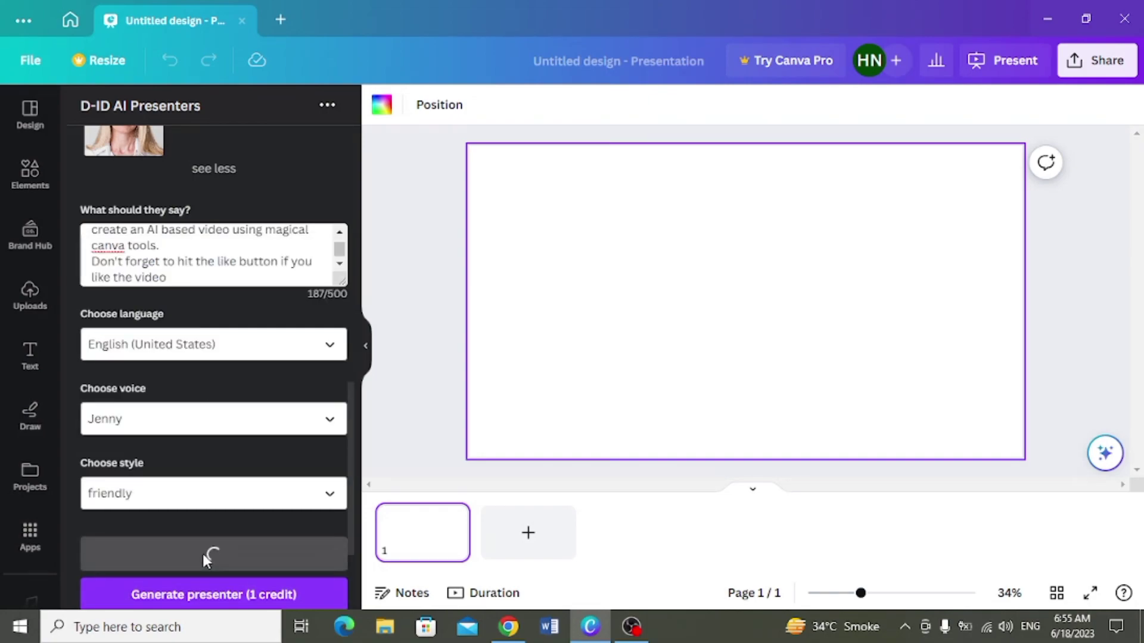
pyautogui.scroll(-2, 357, 477)
pyautogui.scroll(5, 354, 388)
pyautogui.moveTo(354, 388); pyautogui.dragTo(358, 192)
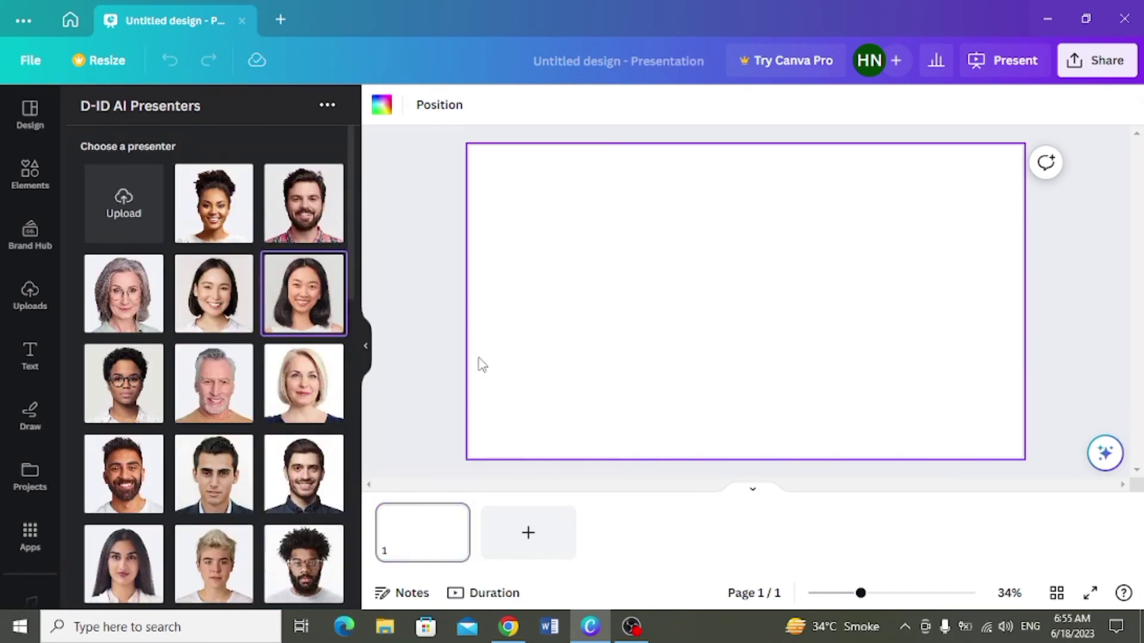
pyautogui.moveTo(354, 348); pyautogui.dragTo(349, 580)
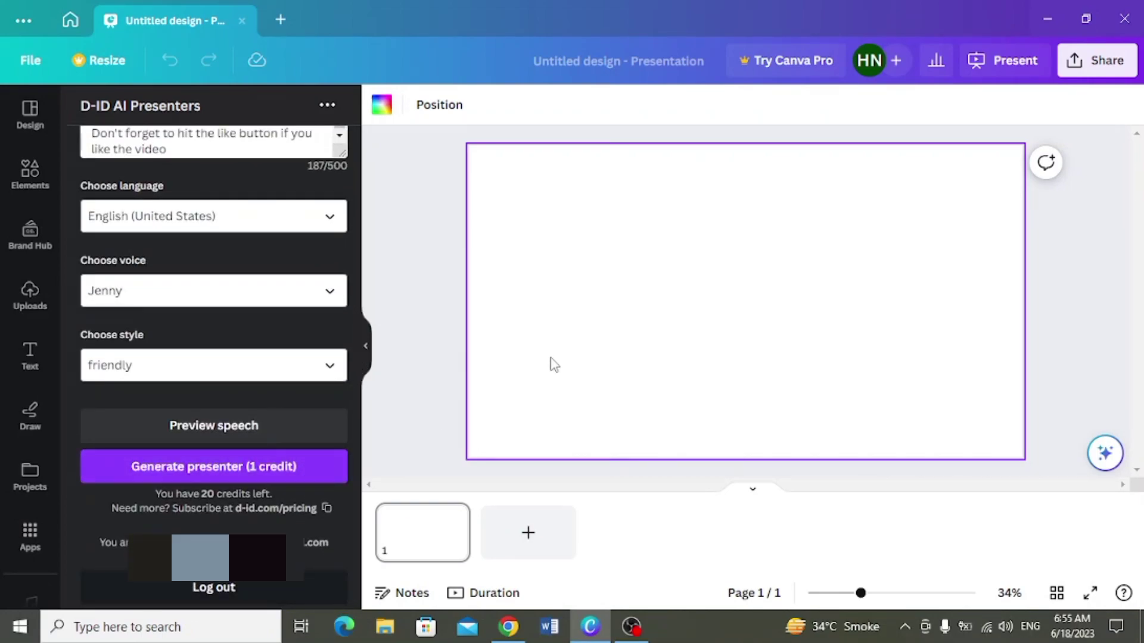
pyautogui.click(283, 468)
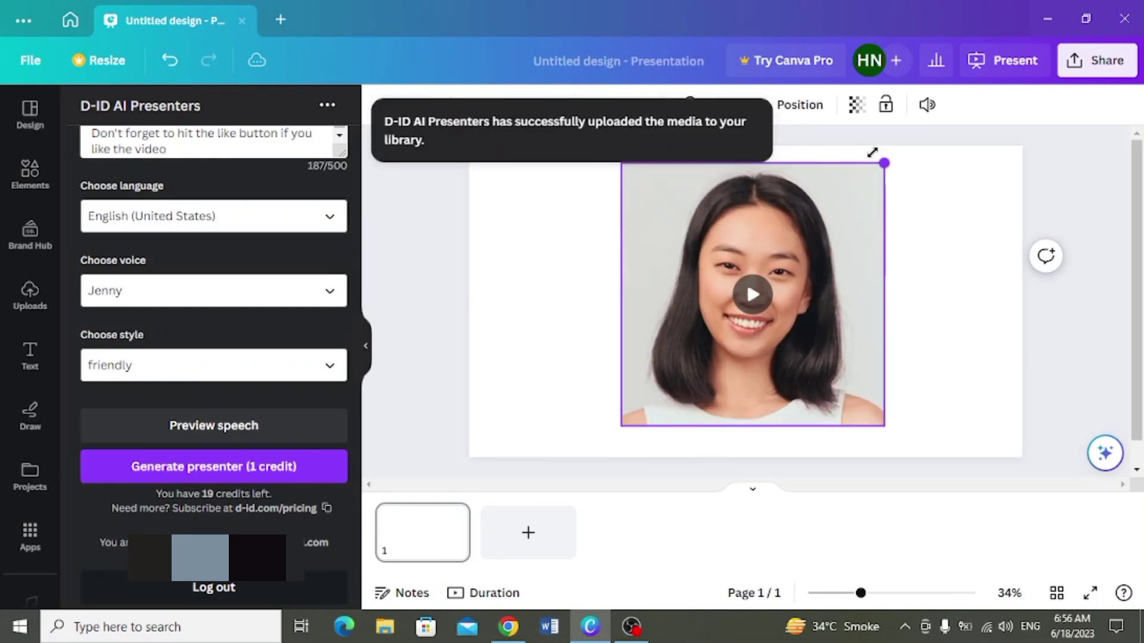
# Step: Play the 13.7 s presenter clip, enlarge it and move it to the slide's right edge
pyautogui.click(750, 293)
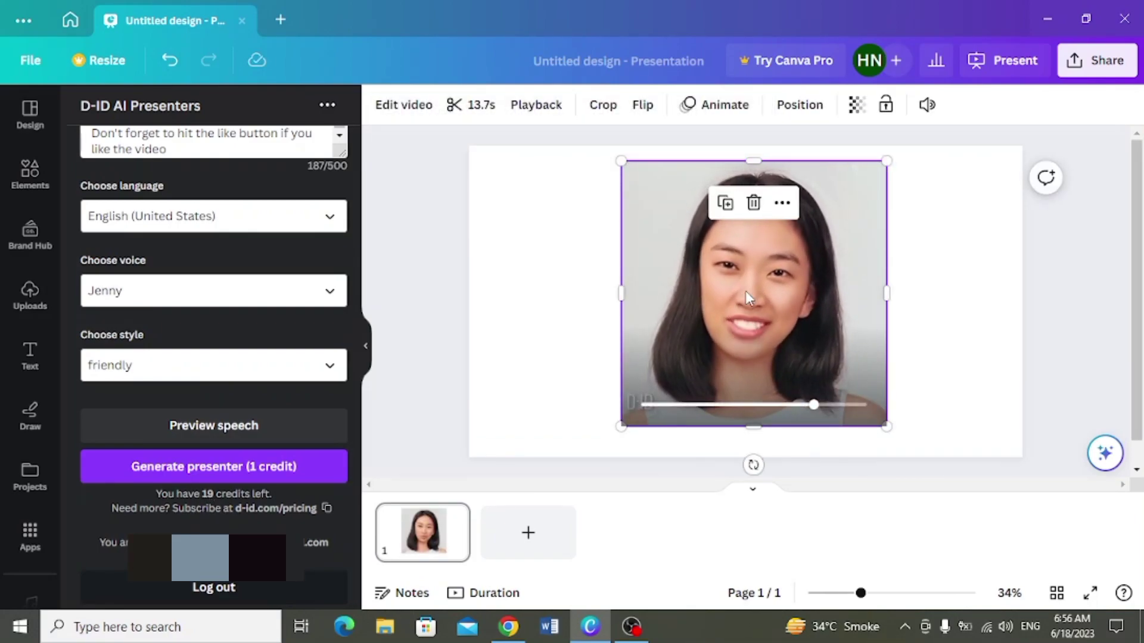
pyautogui.moveTo(765, 344); pyautogui.dragTo(869, 365)
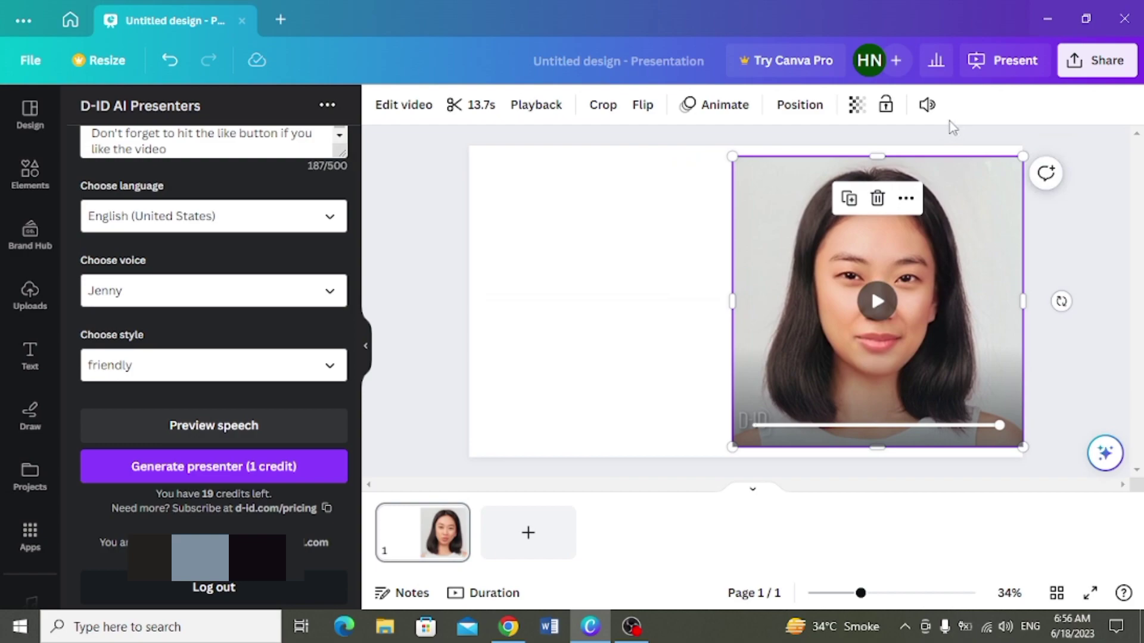
pyautogui.click(927, 108)
pyautogui.click(927, 108)
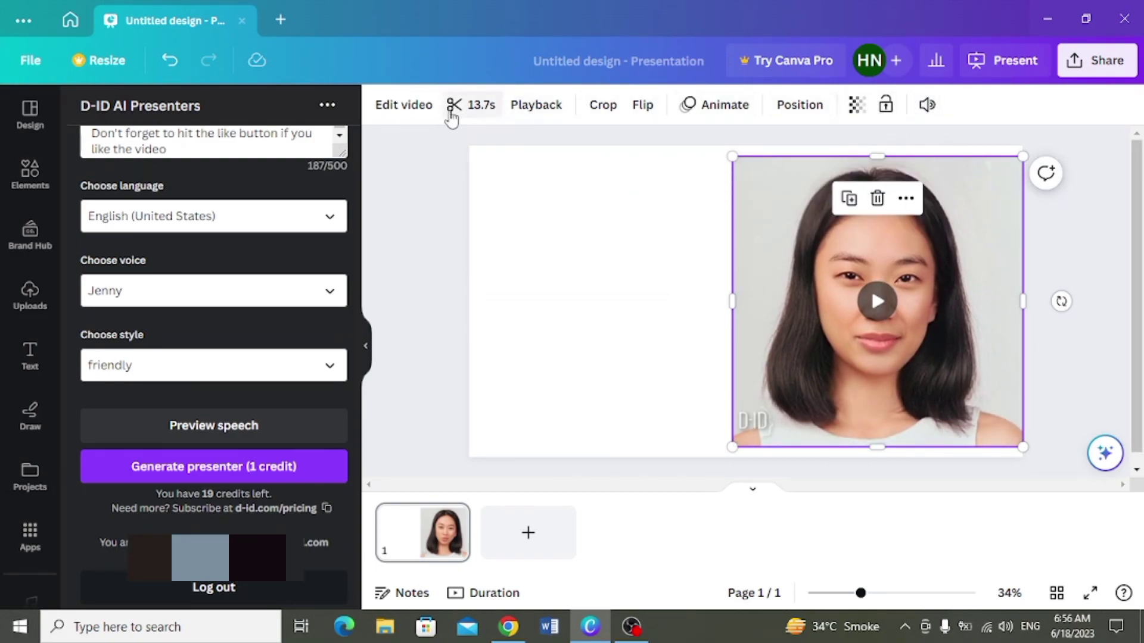
# Step: Apply the Mono filter to make the presenter video black and white
pyautogui.click(426, 115)
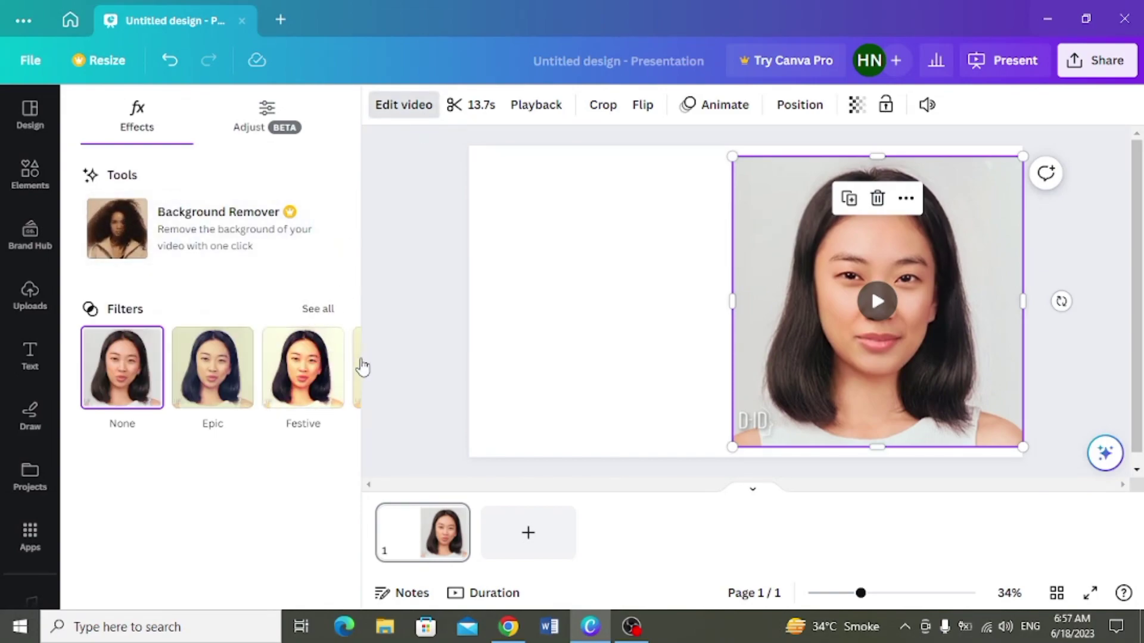
pyautogui.click(317, 309)
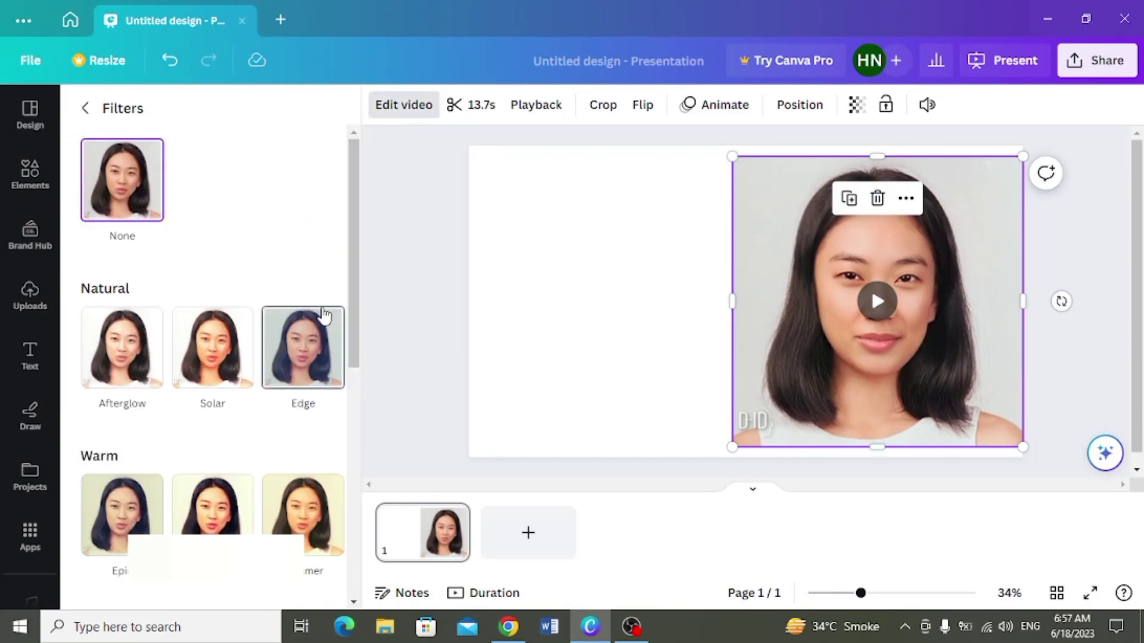
pyautogui.scroll(-8, 323, 315)
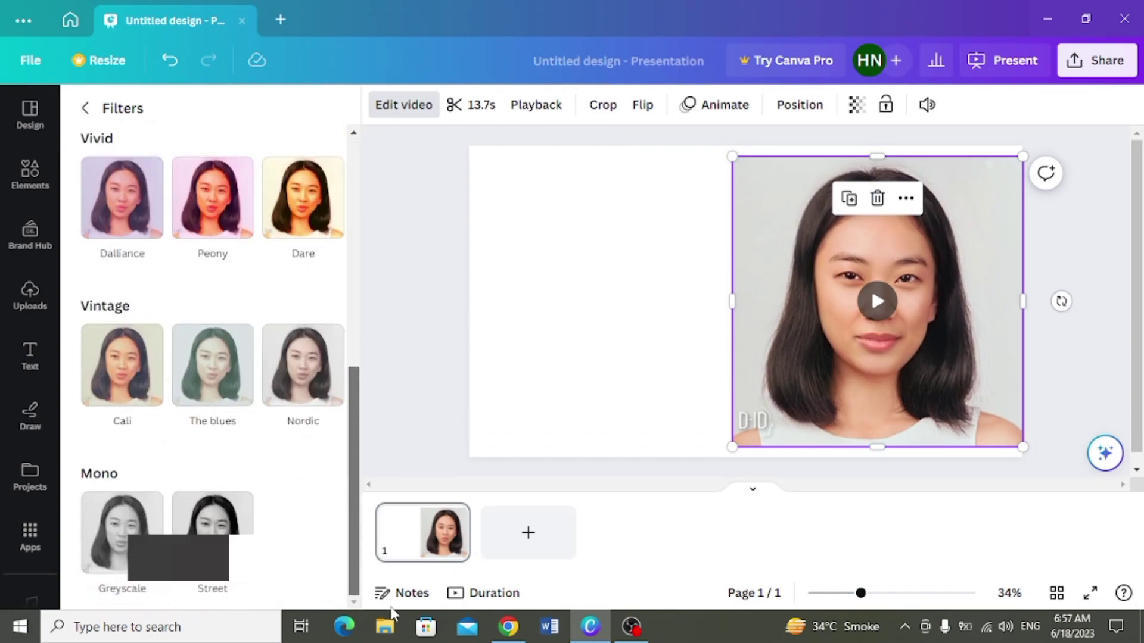
pyautogui.click(212, 511)
pyautogui.click(587, 286)
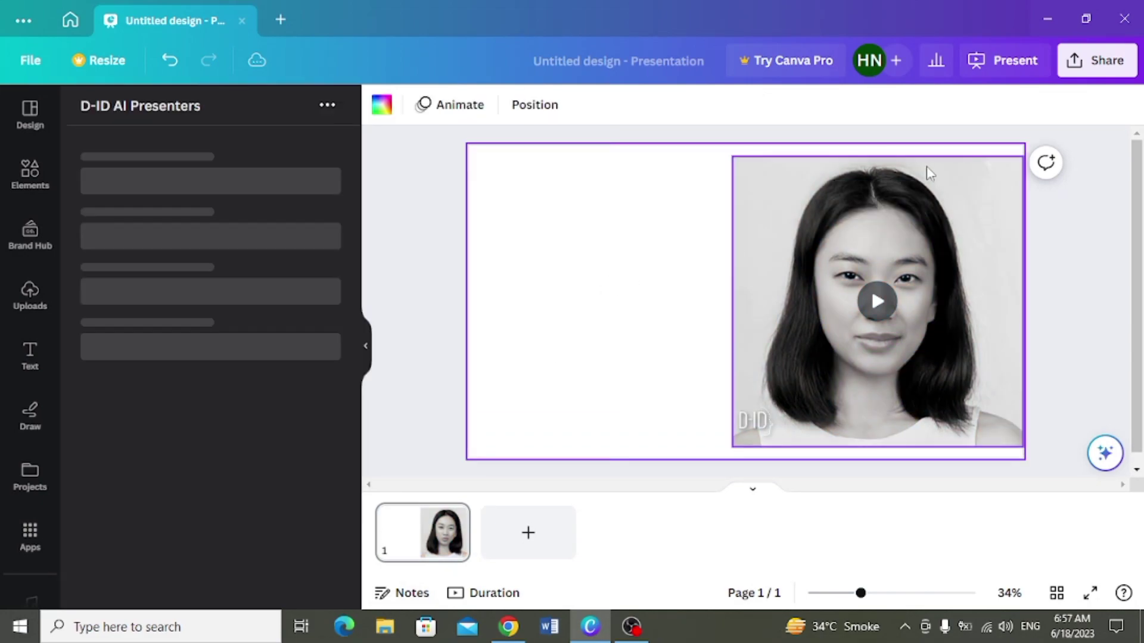
# Step: Present the slide full screen, then return to the editor
pyautogui.click(1013, 59)
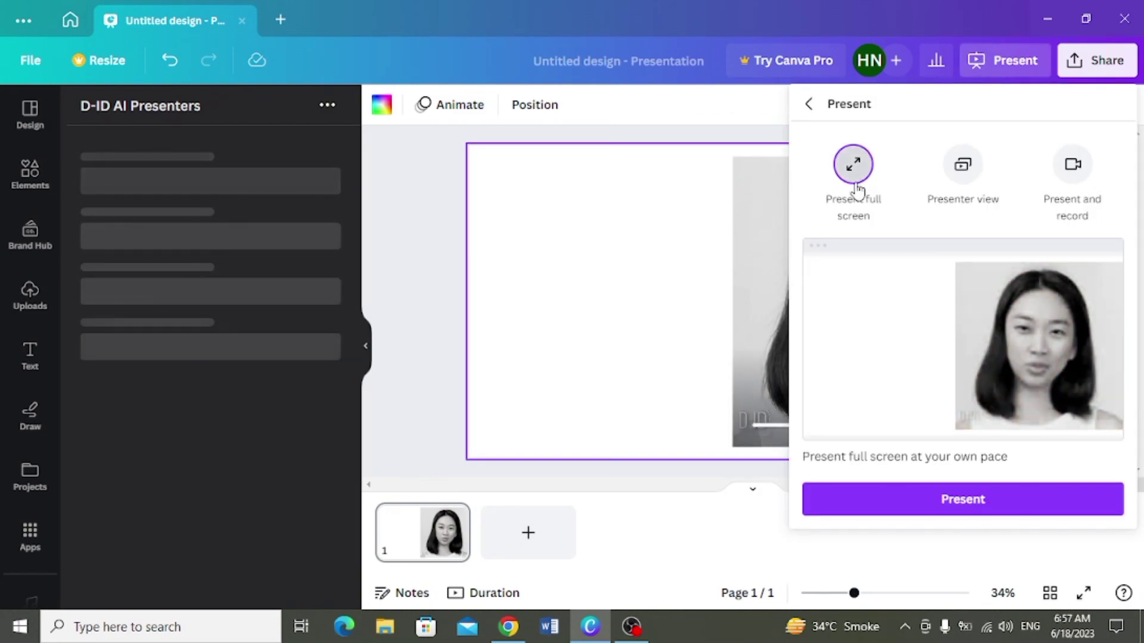
pyautogui.click(942, 500)
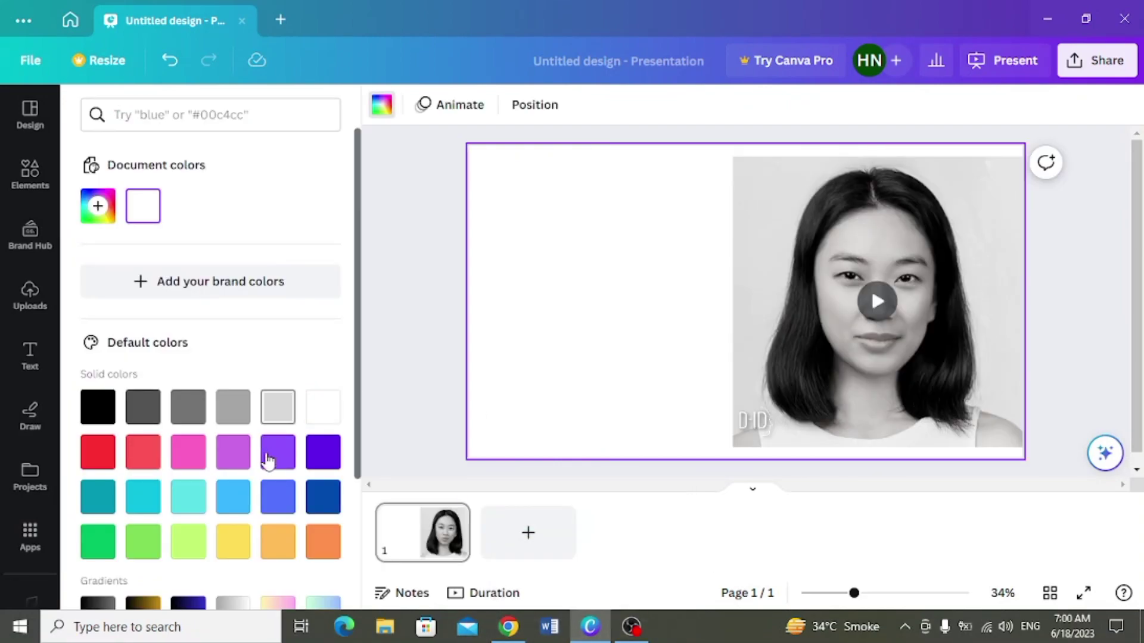
# Step: Set the slide background to the default purple colour
pyautogui.click(270, 458)
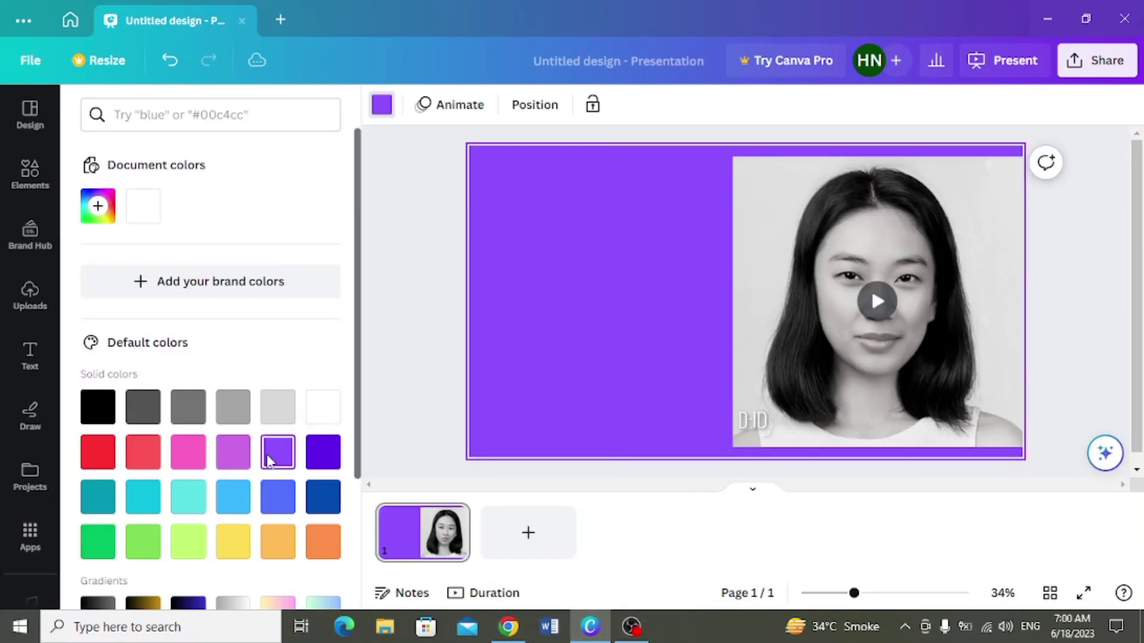
pyautogui.click(372, 409)
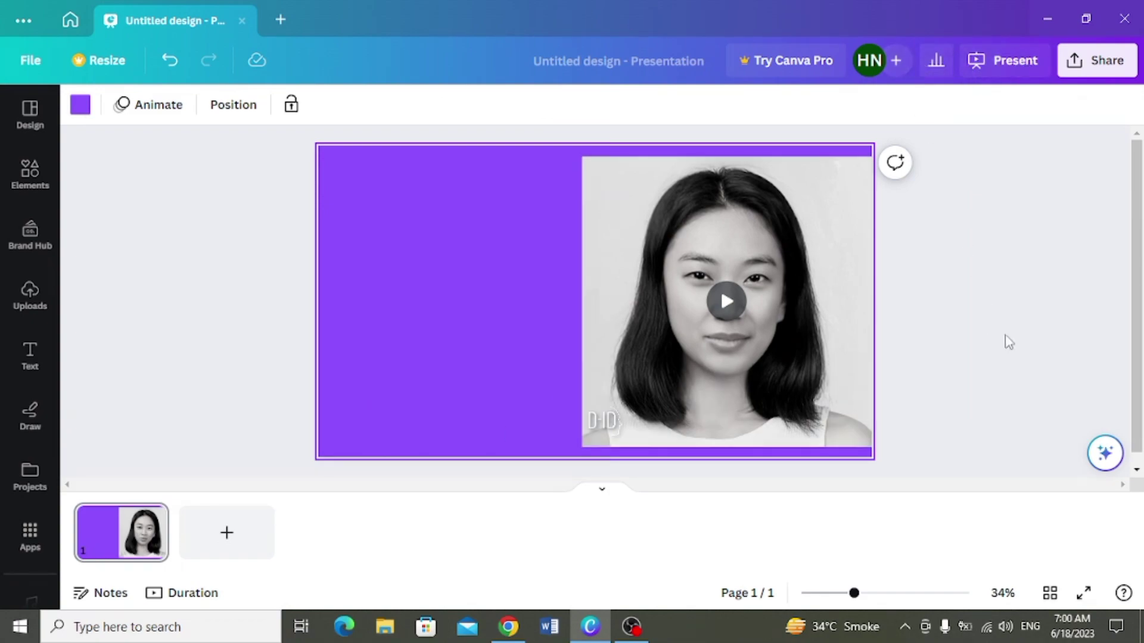
# Step: Download the design as an MP4 Video at 1080p (HD)
pyautogui.click(1084, 74)
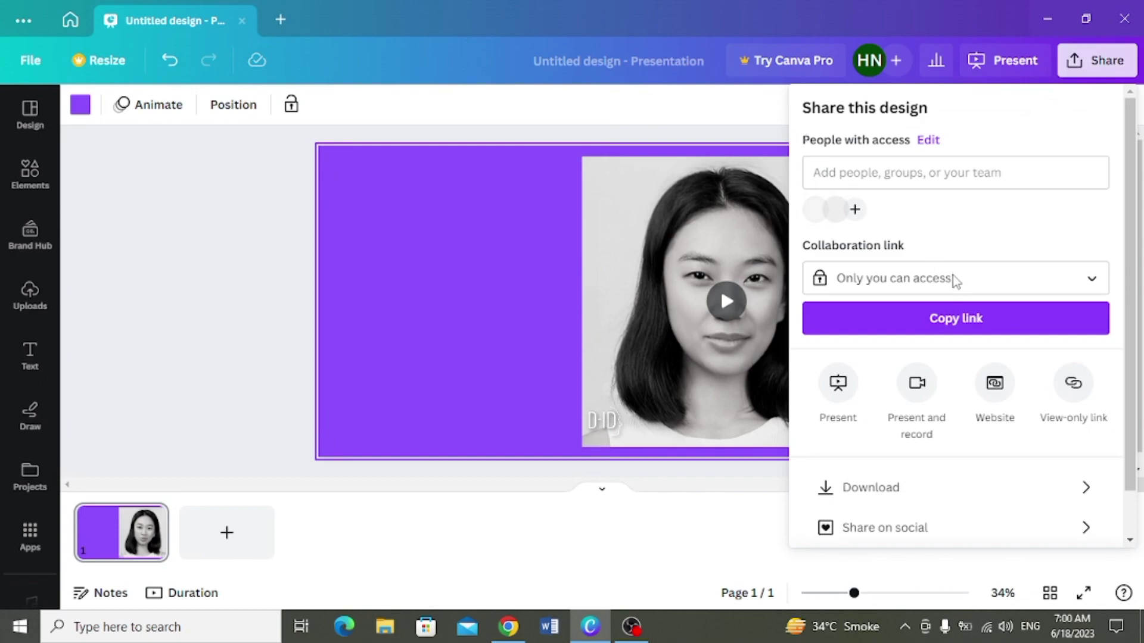
pyautogui.click(970, 490)
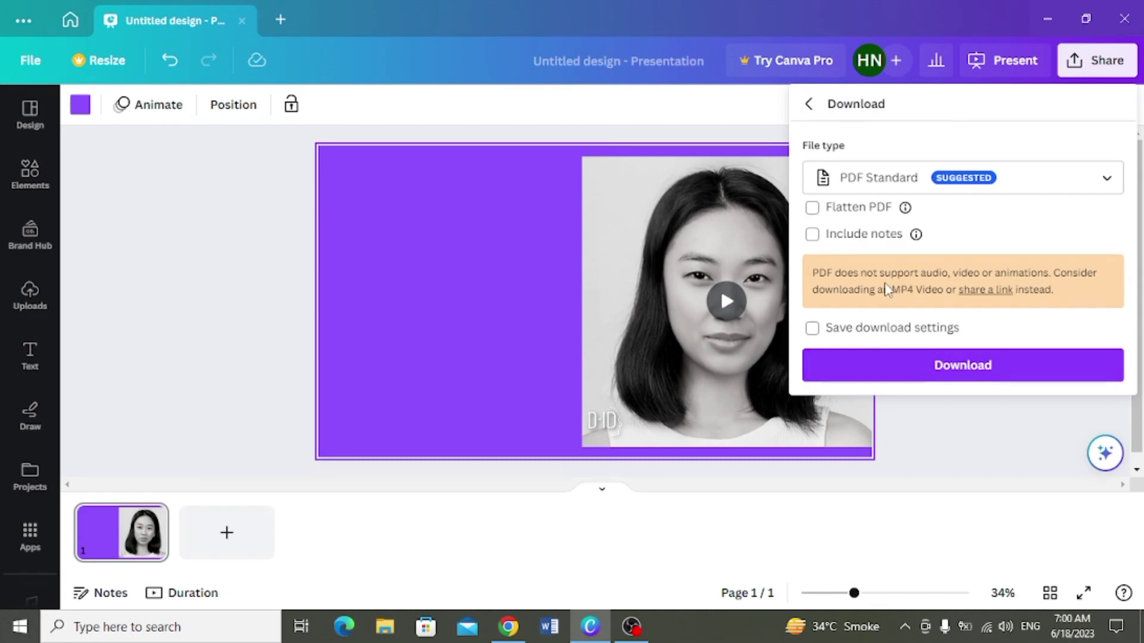
pyautogui.click(872, 190)
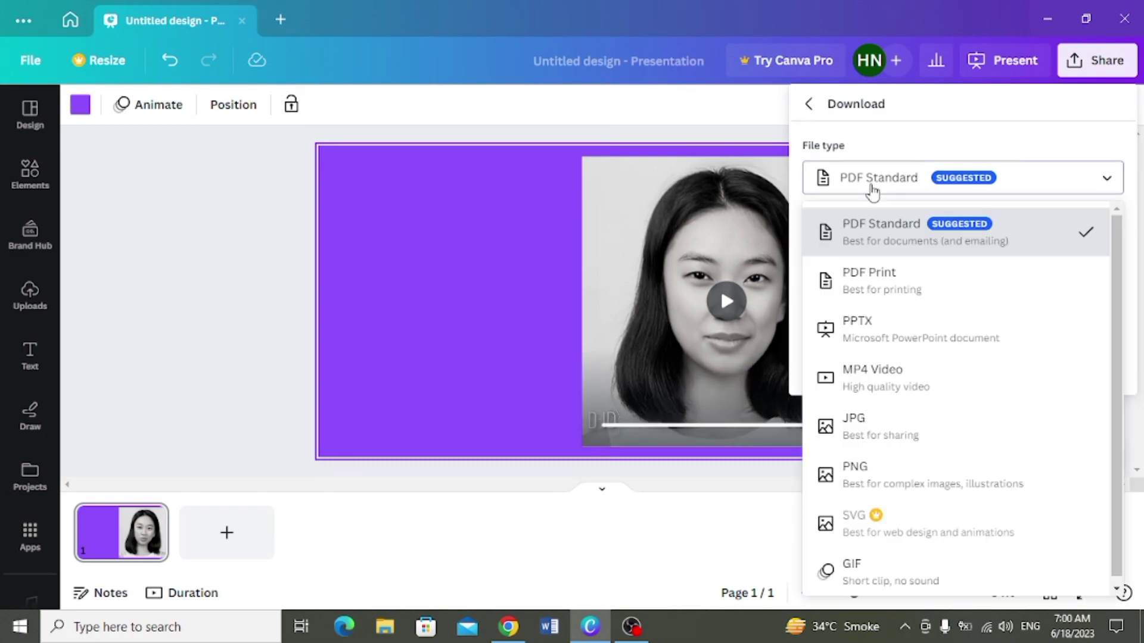
pyautogui.click(891, 329)
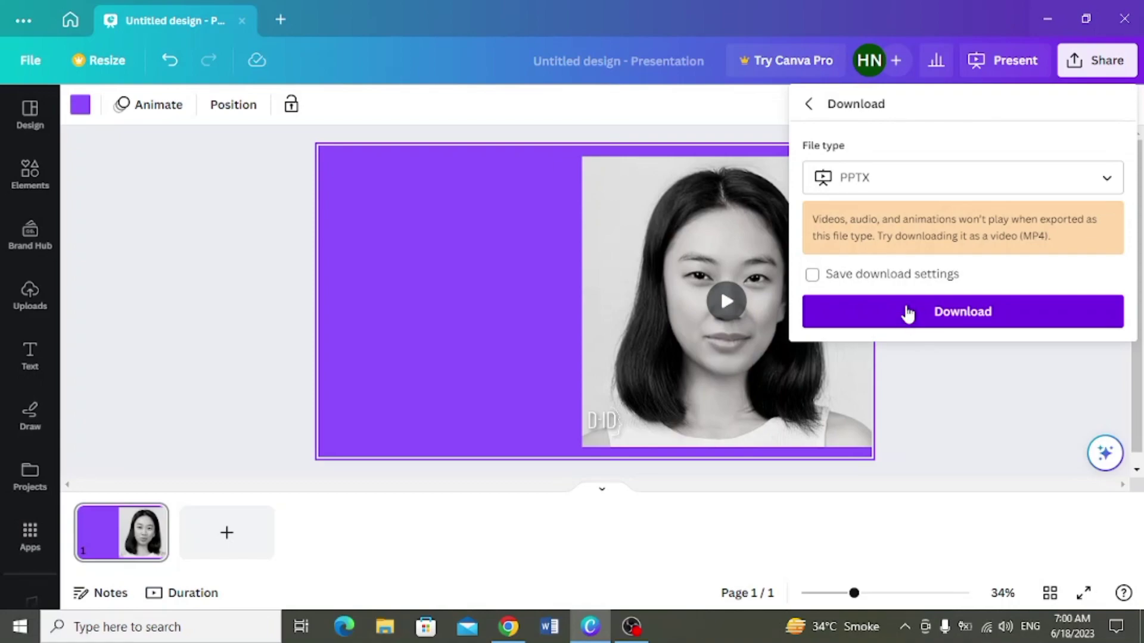
pyautogui.click(899, 176)
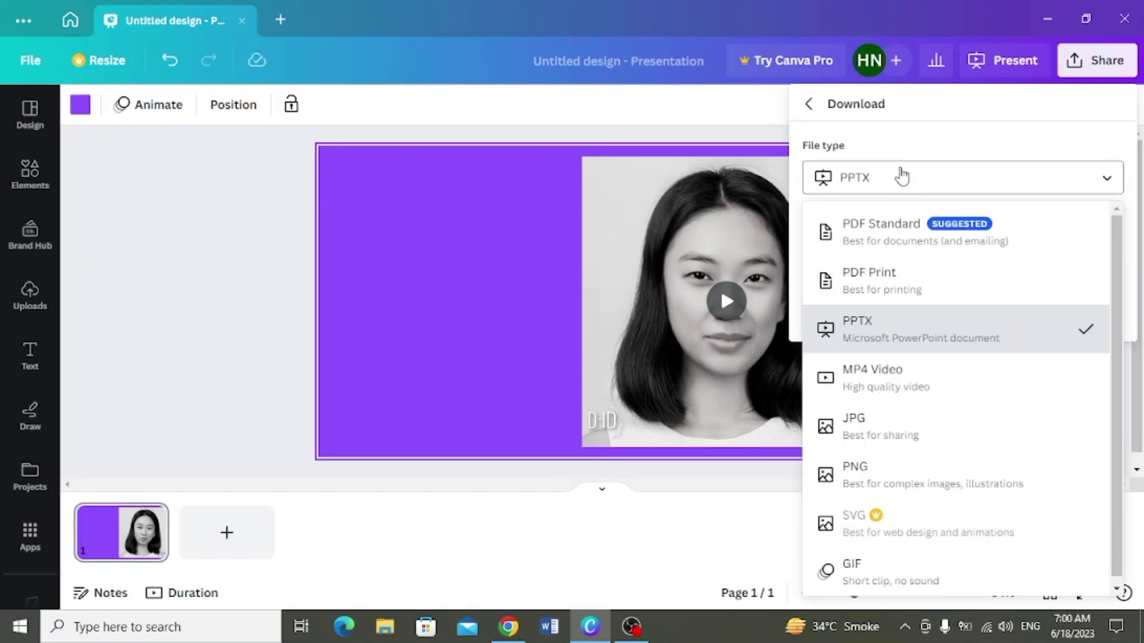
pyautogui.click(988, 383)
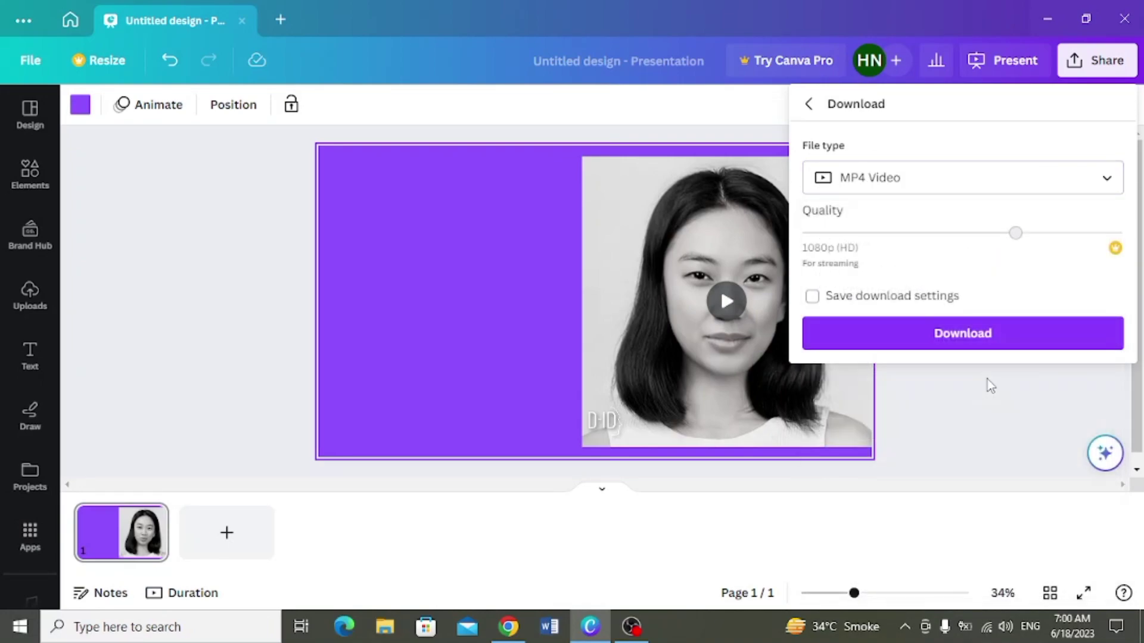
pyautogui.click(954, 335)
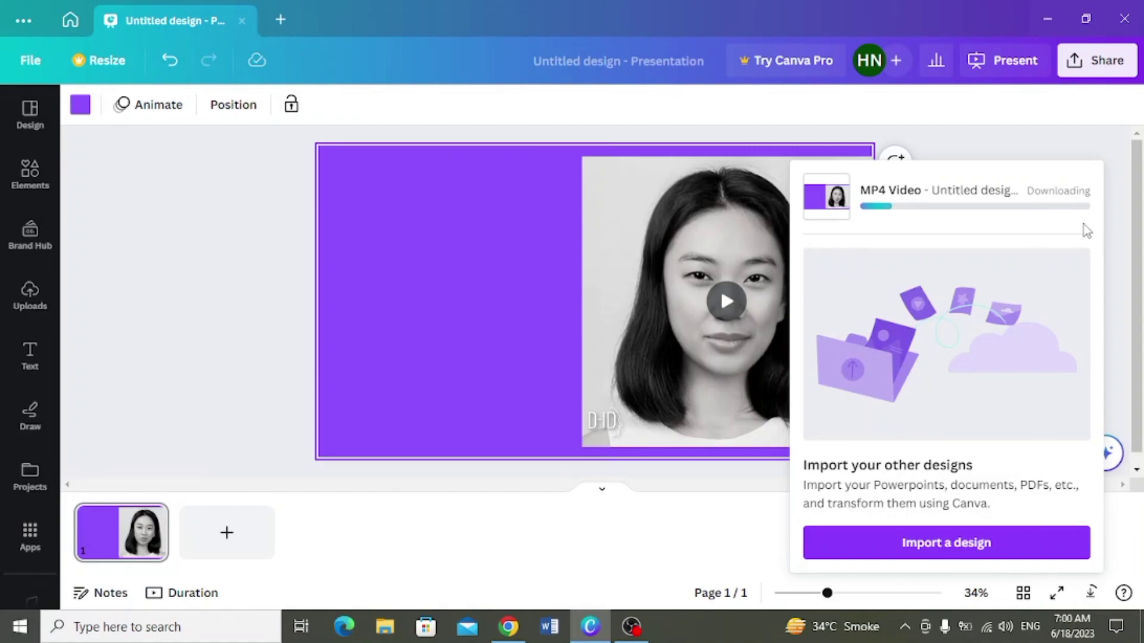
# Step: Save the MP4 as 'my presentation' in Downloads and show it in File Explorer
pyautogui.click(1089, 599)
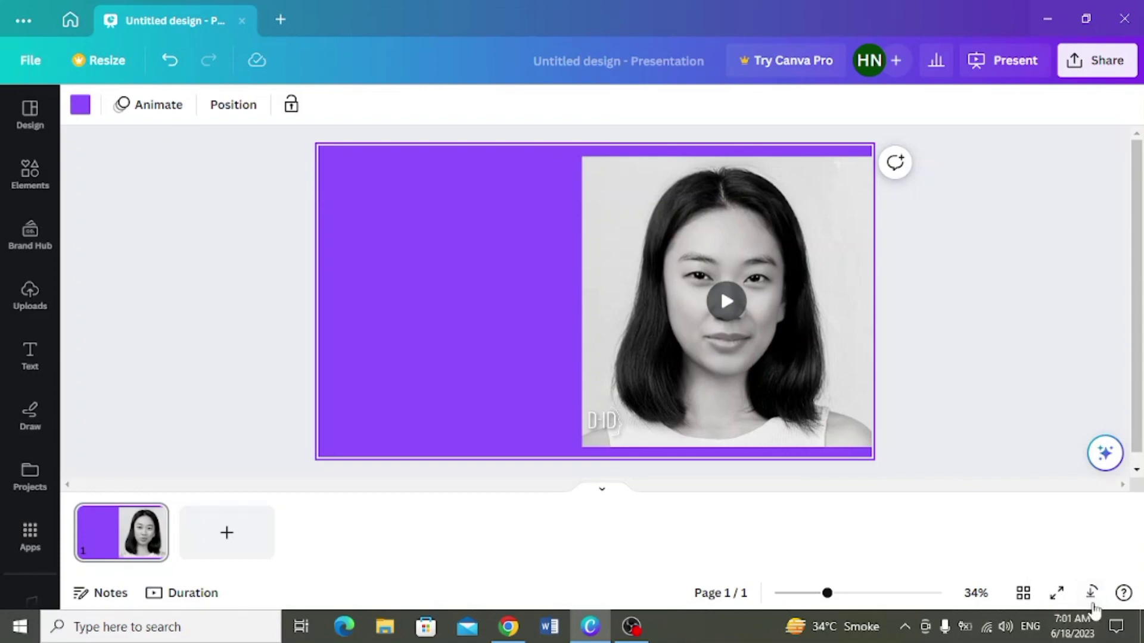
pyautogui.click(1092, 599)
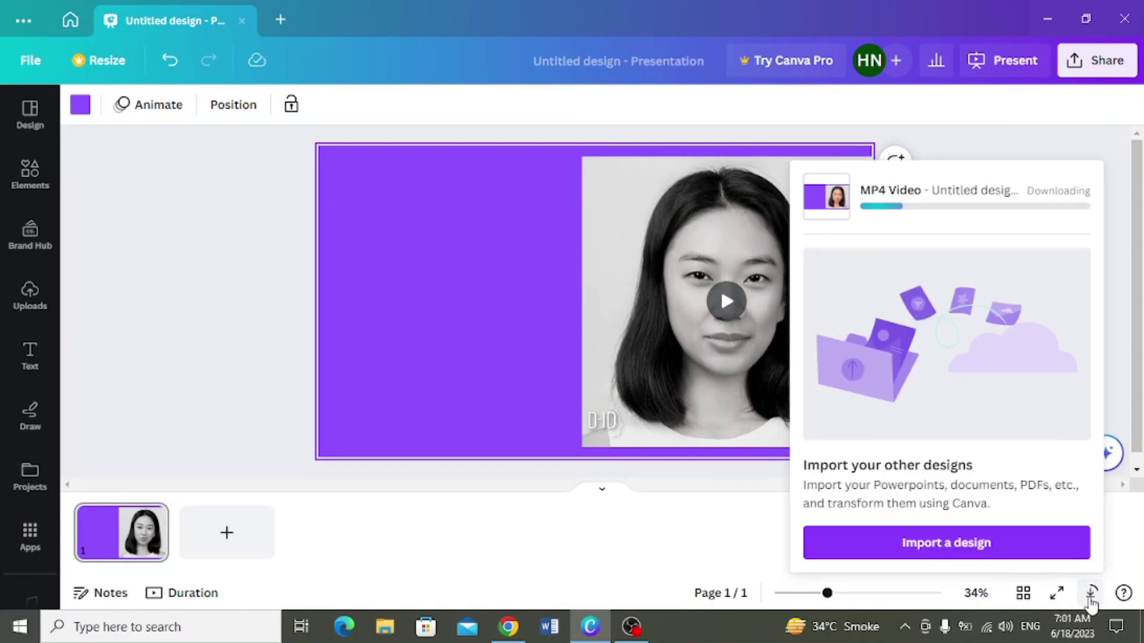
pyautogui.click(1092, 599)
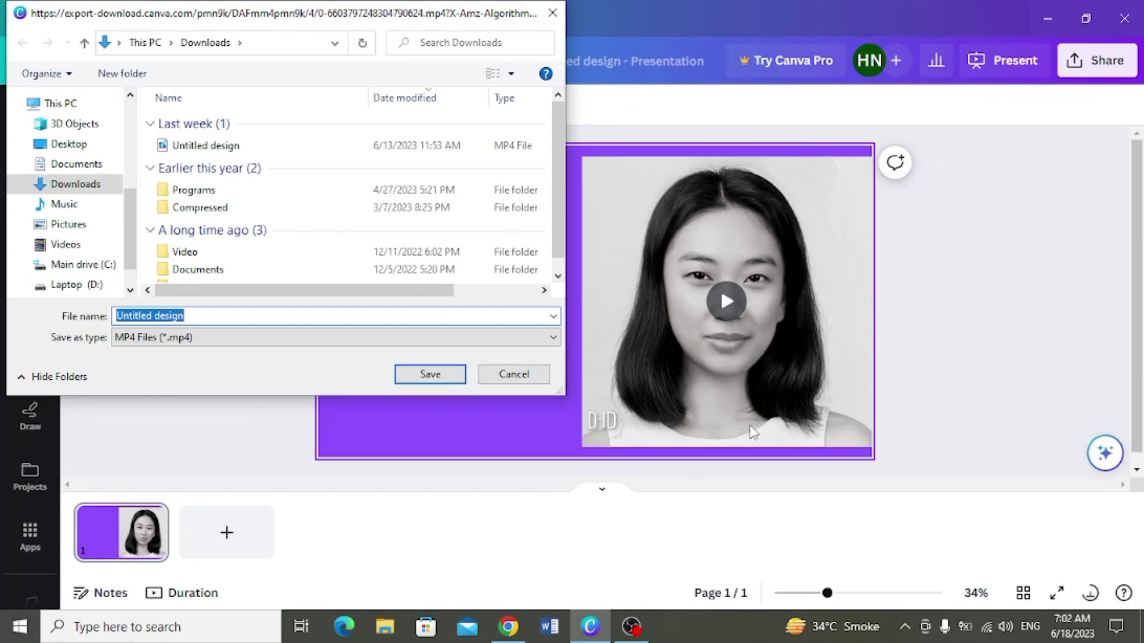
pyautogui.write('my pr')
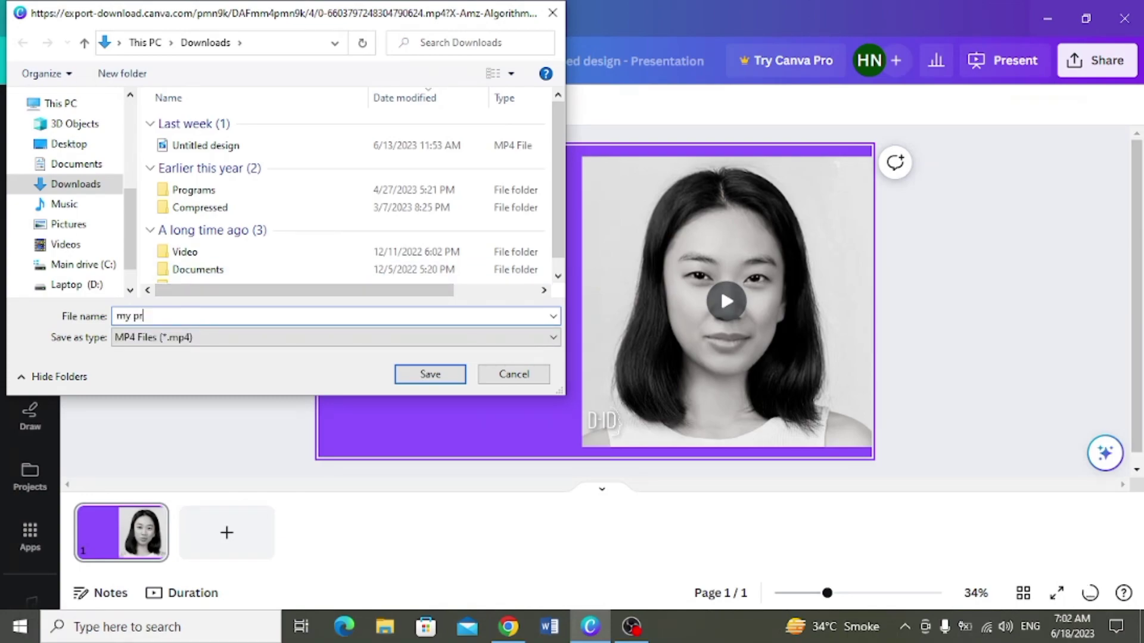
pyautogui.write('esentation')
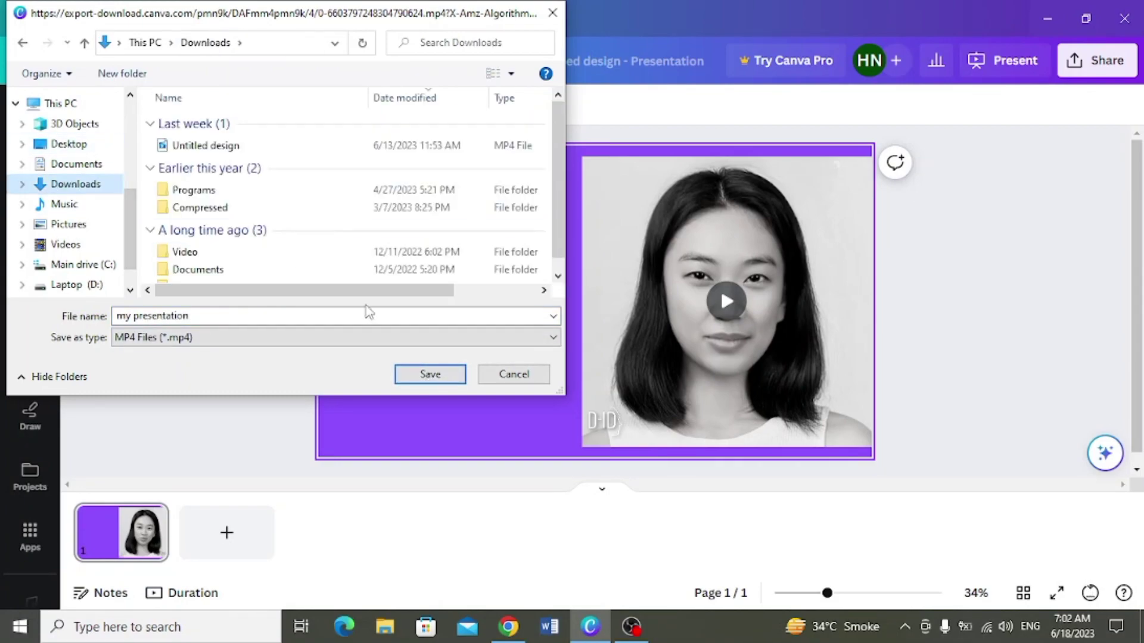
pyautogui.press('Return')
pyautogui.click(935, 212)
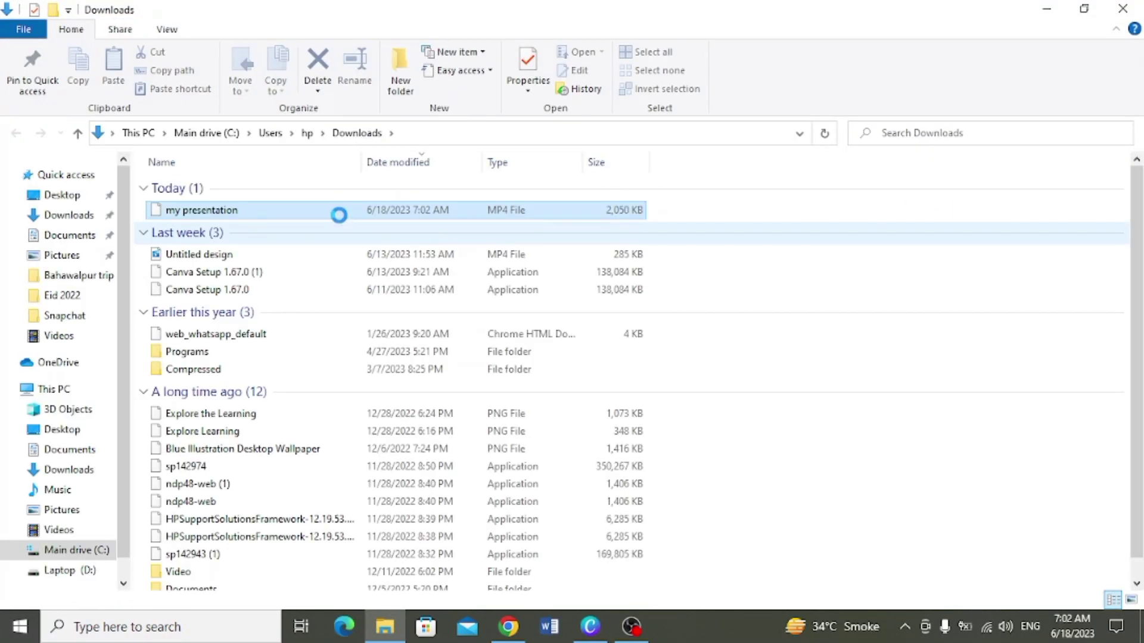
# Step: Play the 2,050 KB 'my presentation' MP4 from Downloads in Movies & TV, then close the player
pyautogui.doubleClick(371, 210)
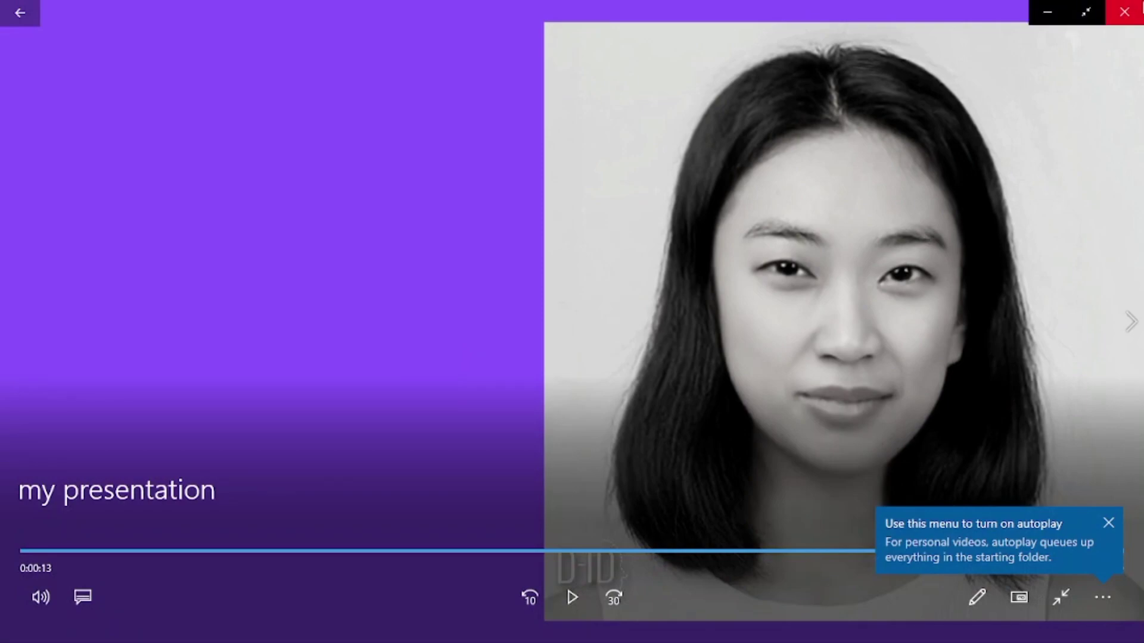
pyautogui.click(1139, 7)
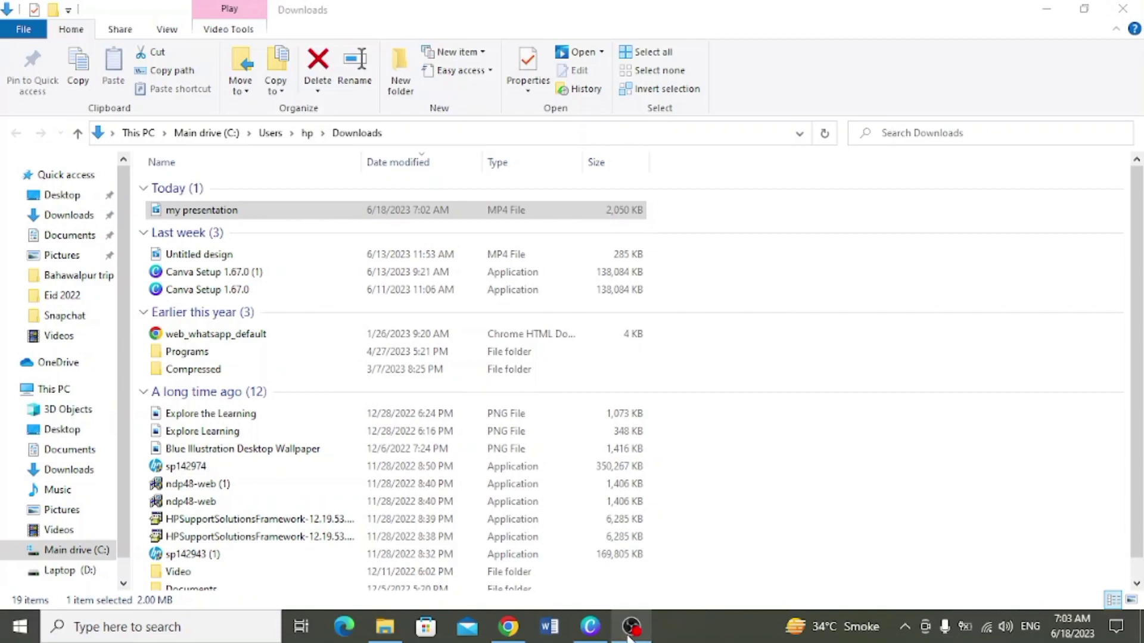
# Step: Bring the Canva design back to the front, then minimise all windows to show the desktop
pyautogui.click(593, 629)
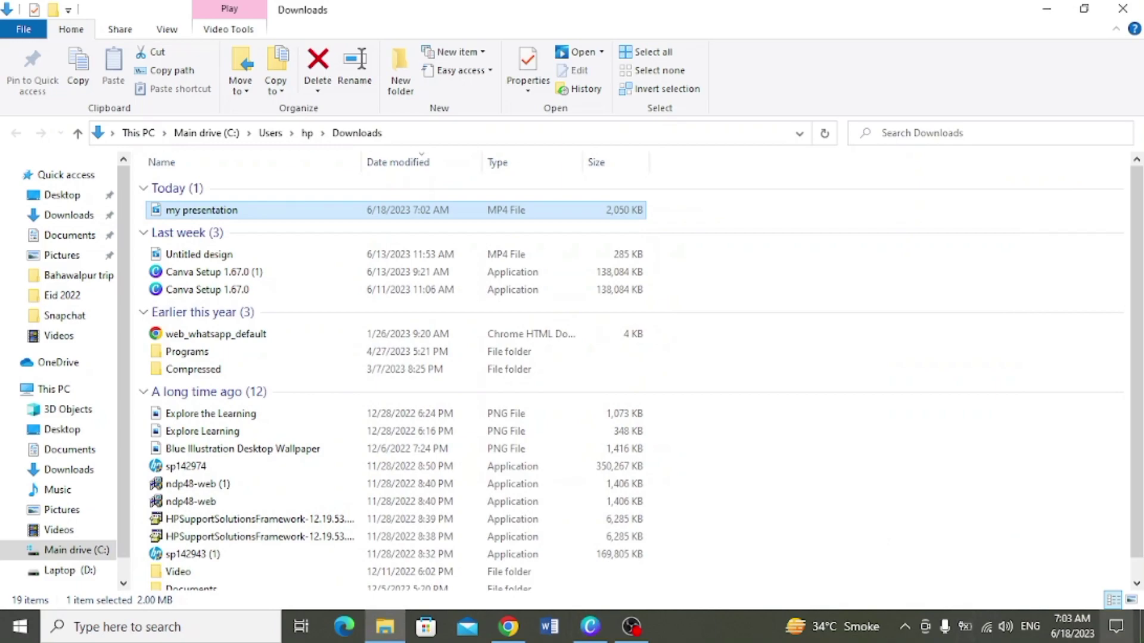
pyautogui.click(1141, 626)
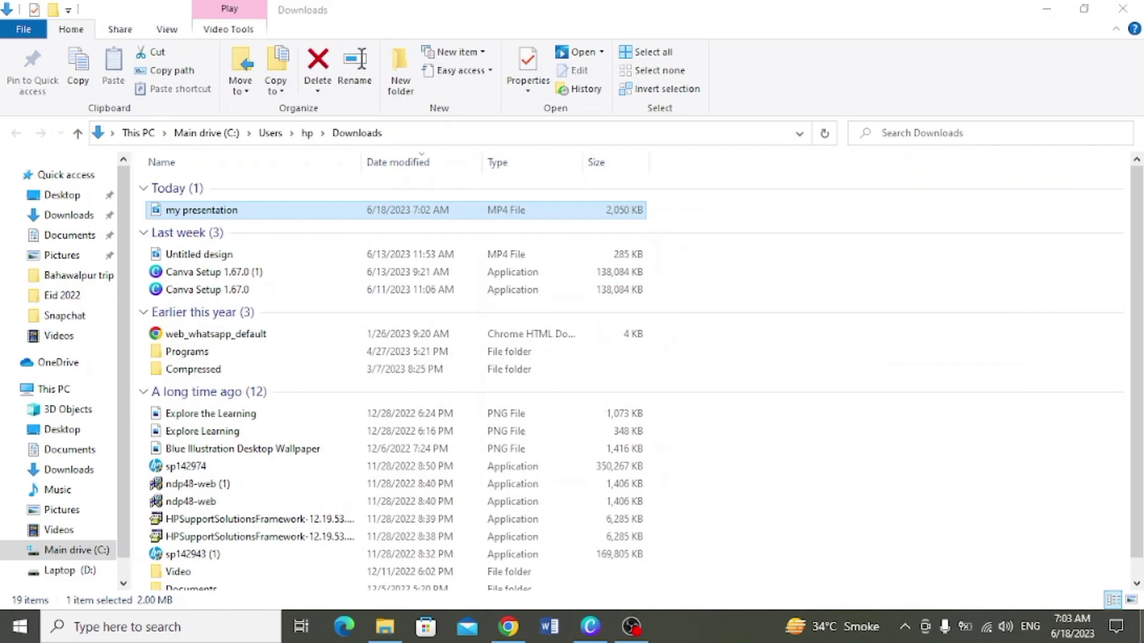